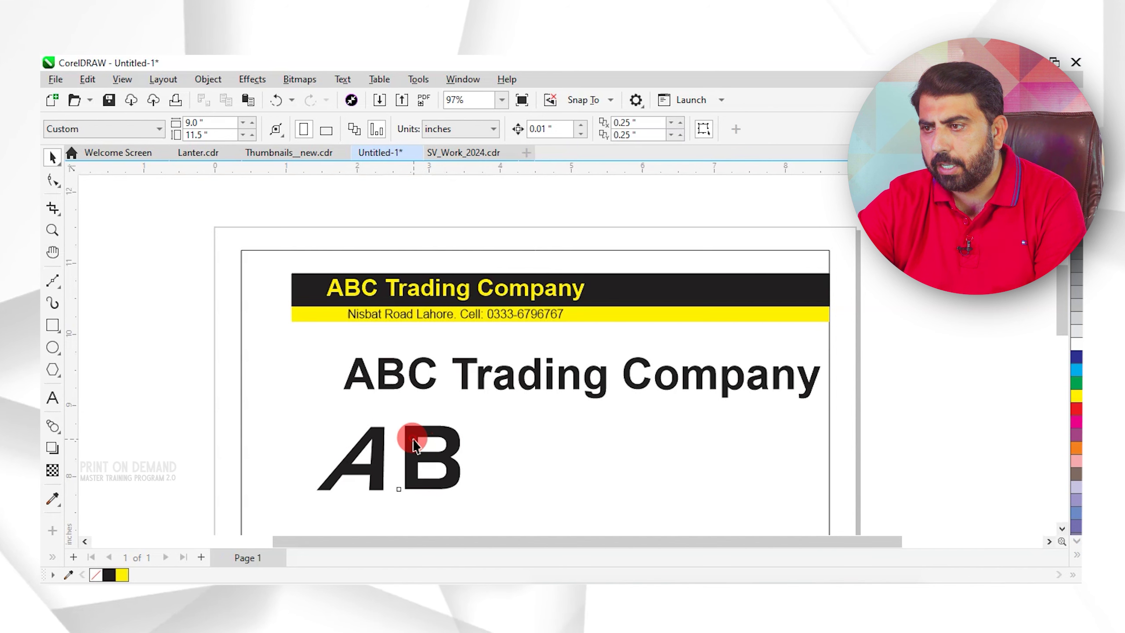
Align the bottom edges of the letters A and B so the two joined letters sit on one baseline.
{"action": "left_click", "coordinate": [365, 449], "text": "shift"}
{"action": "key", "text": "b"}
{"action": "left_click_drag", "start_coordinate": [324, 426], "coordinate": [506, 509]}
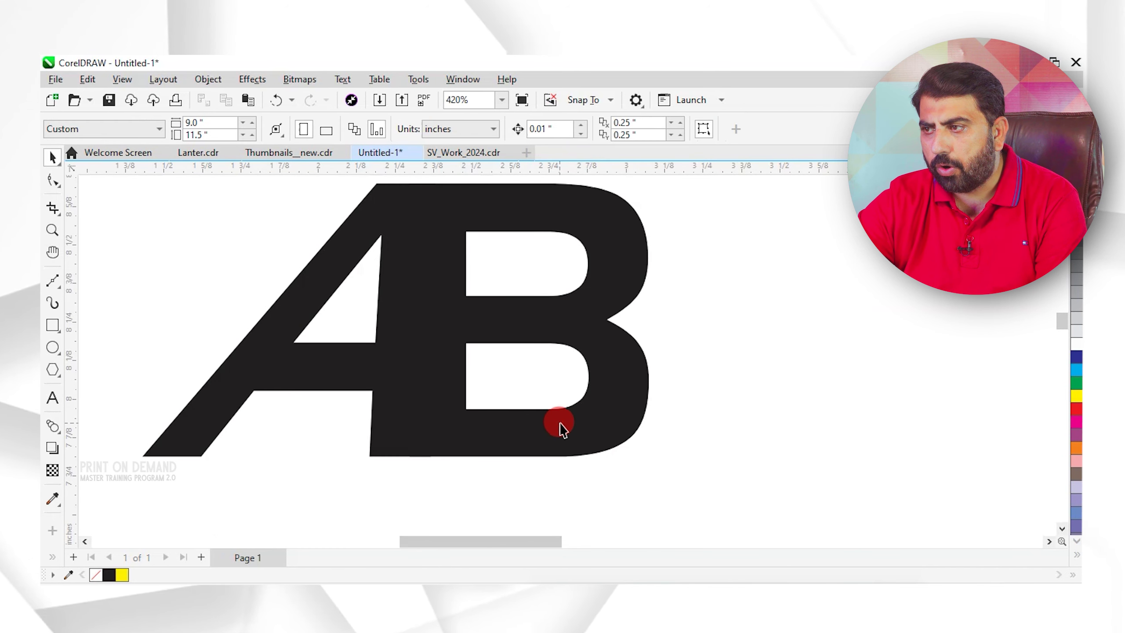
{"action": "left_click", "coordinate": [562, 422]}
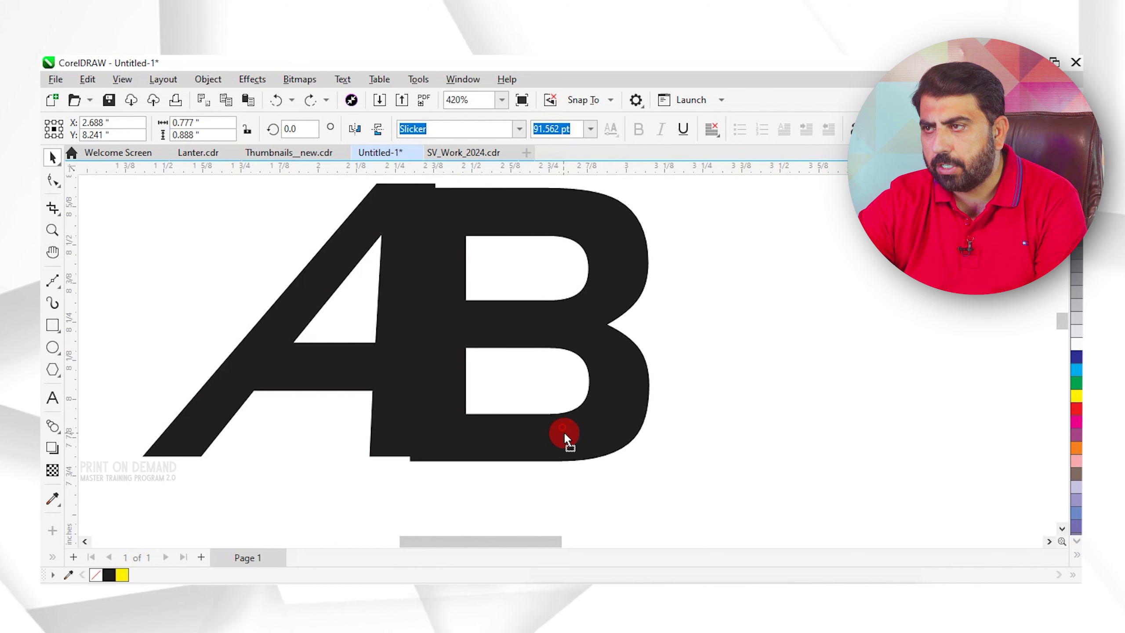
{"action": "left_click", "coordinate": [137, 381]}
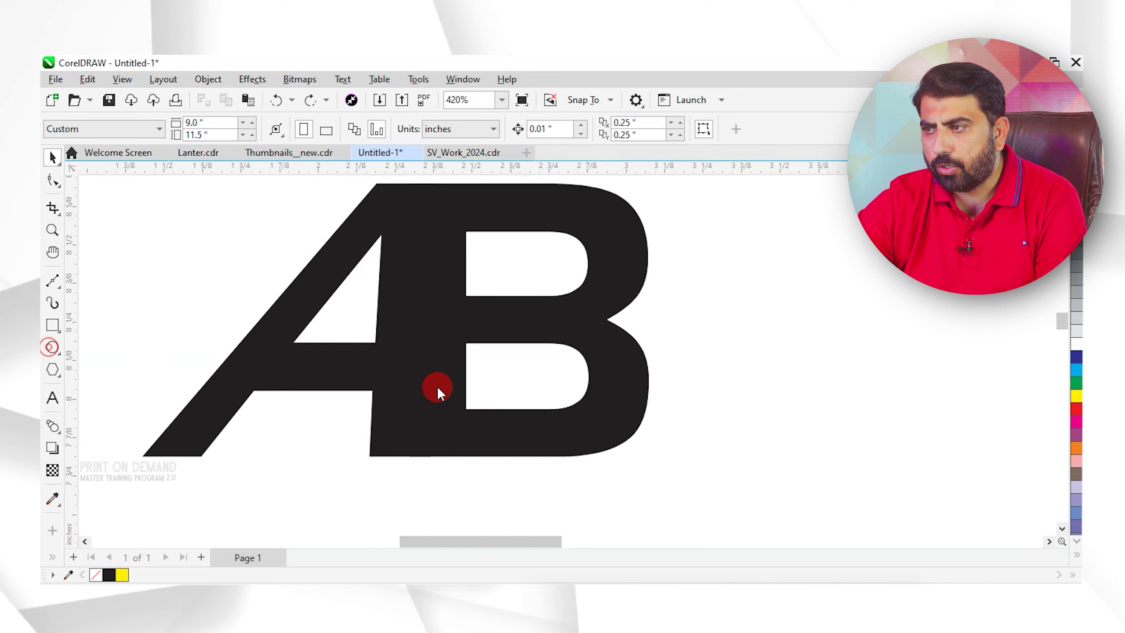
Draw a circle about 0.506 inches in diameter and position it over the lower bowl of the letter B.
{"action": "key", "text": "F7"}
{"action": "left_click_drag", "start_coordinate": [577, 361], "coordinate": [729, 470]}
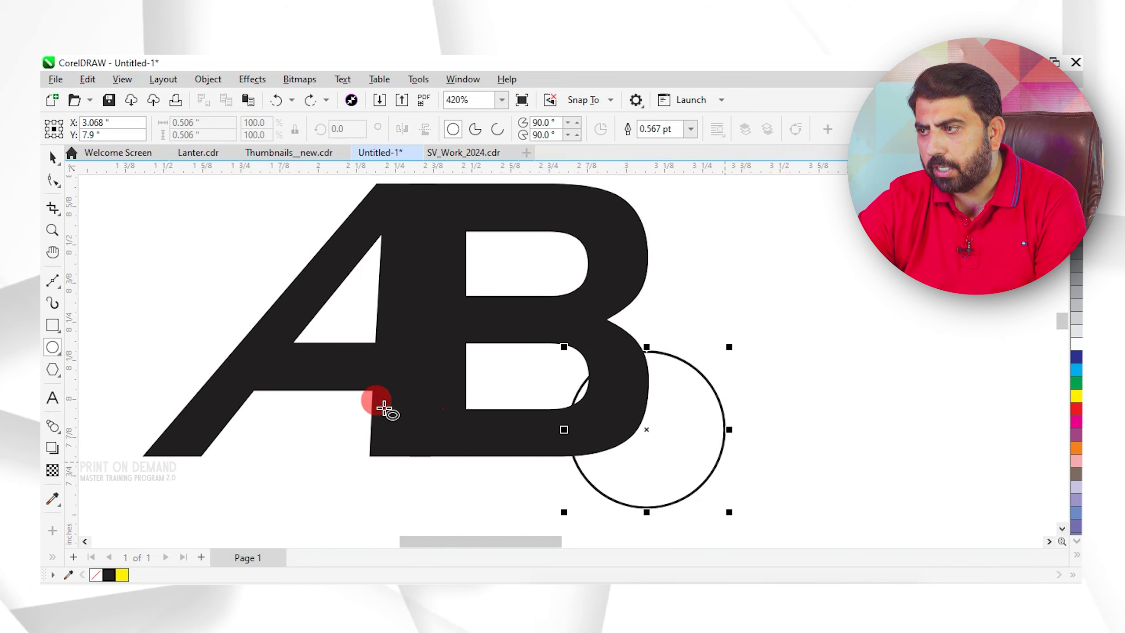
{"action": "left_click", "coordinate": [53, 158]}
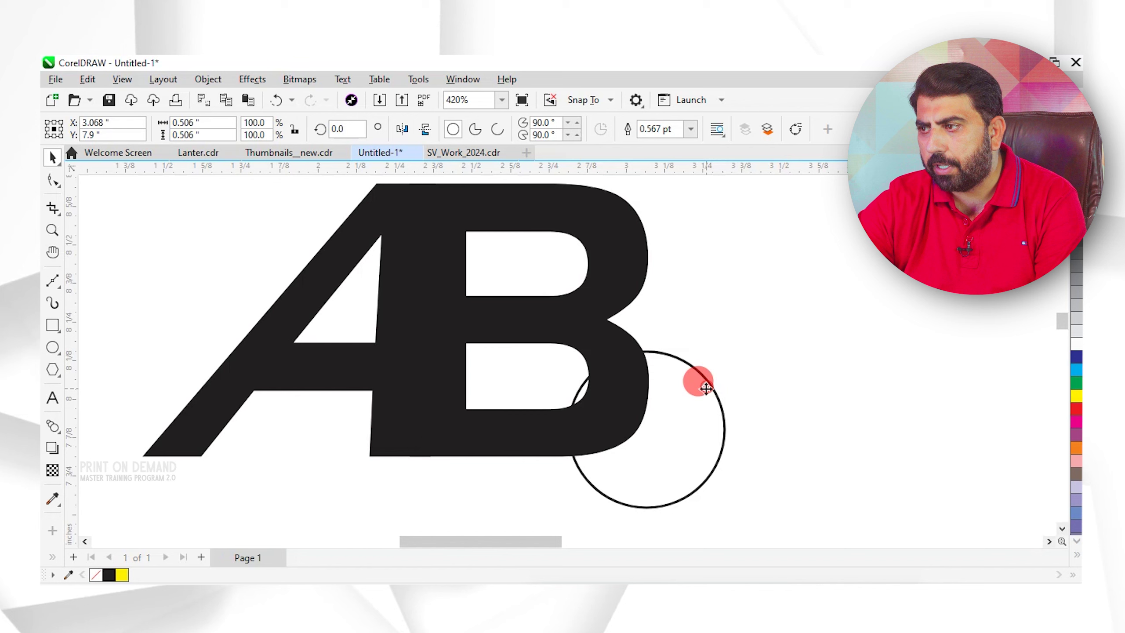
{"action": "left_click_drag", "start_coordinate": [706, 388], "coordinate": [669, 364]}
Trim the letter B with the overlapping circle and delete the circle.
{"action": "left_click", "coordinate": [592, 339], "text": "shift"}
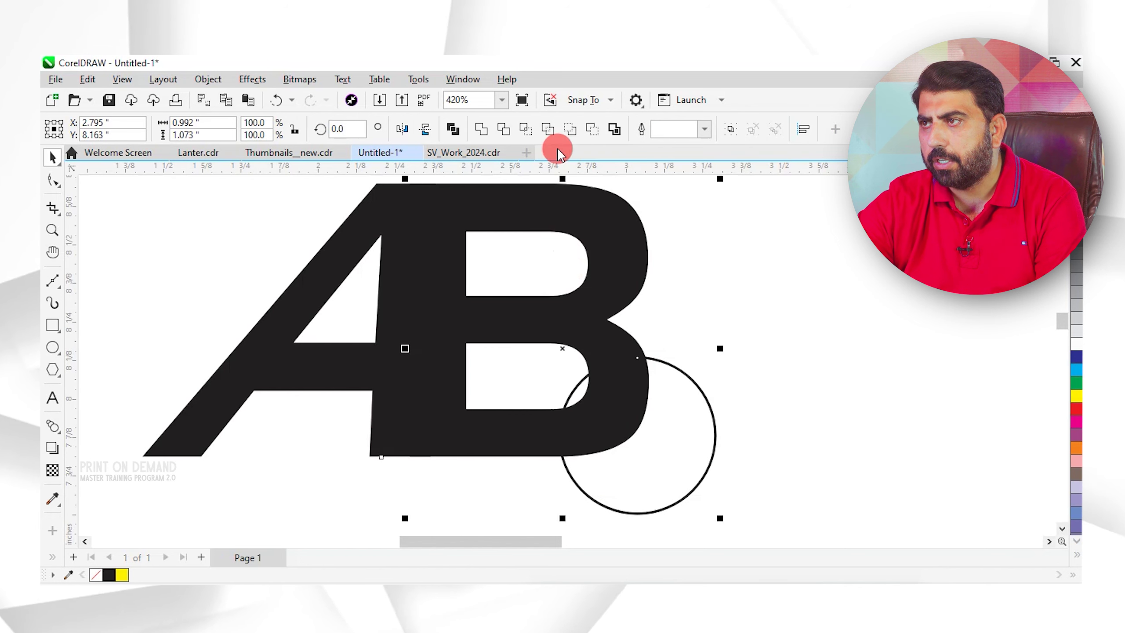
{"action": "left_click", "coordinate": [502, 129]}
{"action": "left_click", "coordinate": [682, 397]}
{"action": "key", "text": "Delete"}
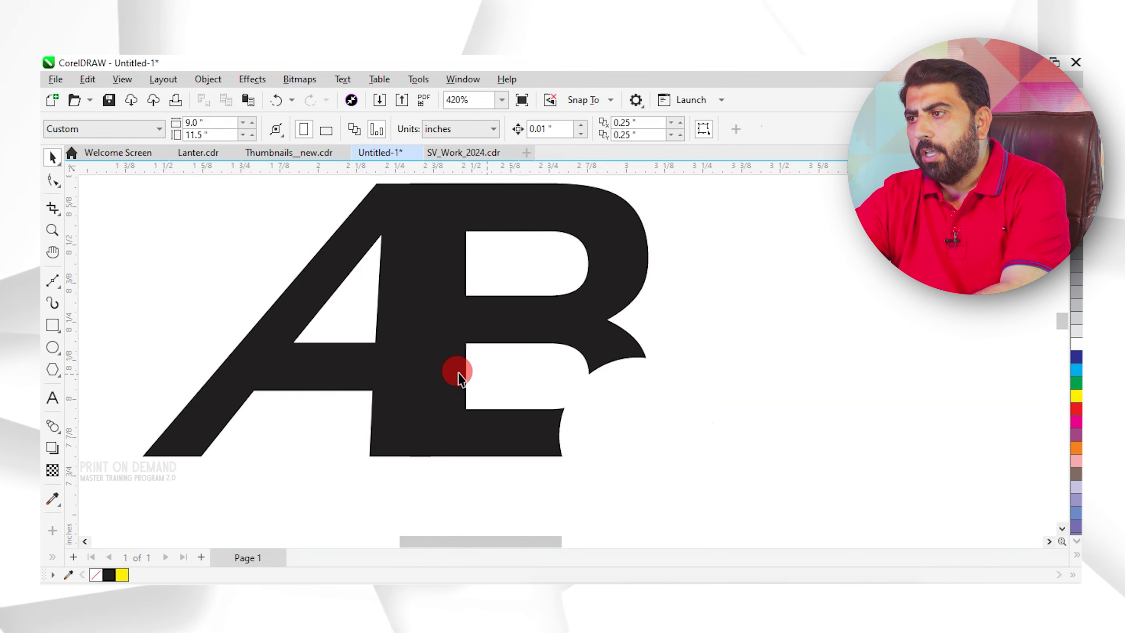
{"action": "scroll", "coordinate": [442, 352], "scroll_direction": "down", "scroll_amount": 1}
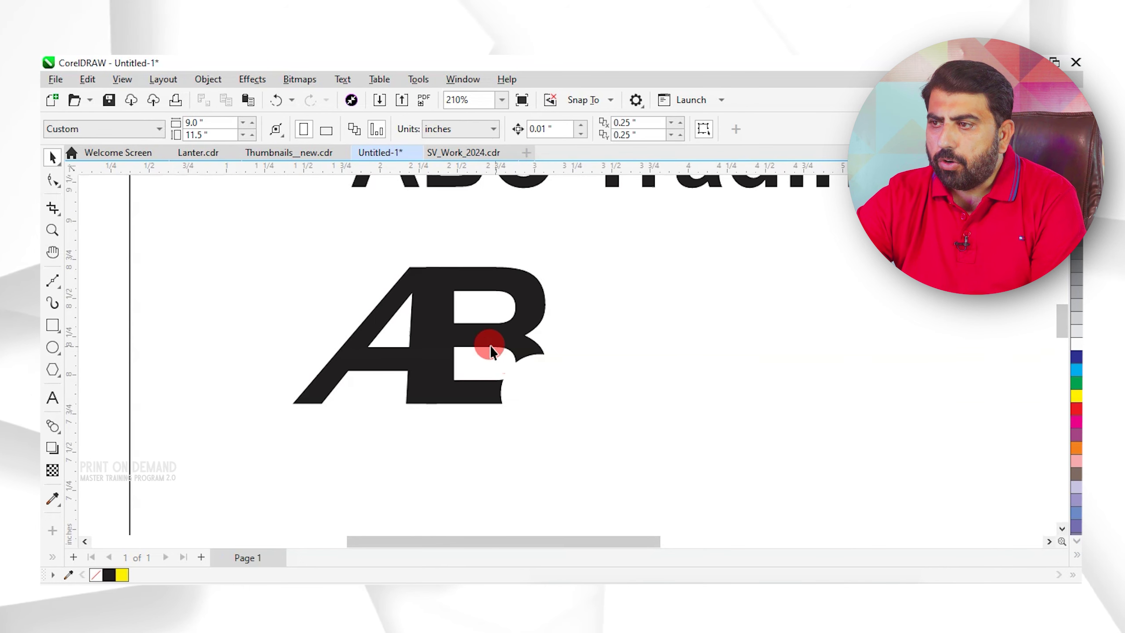
{"action": "left_click", "coordinate": [430, 309]}
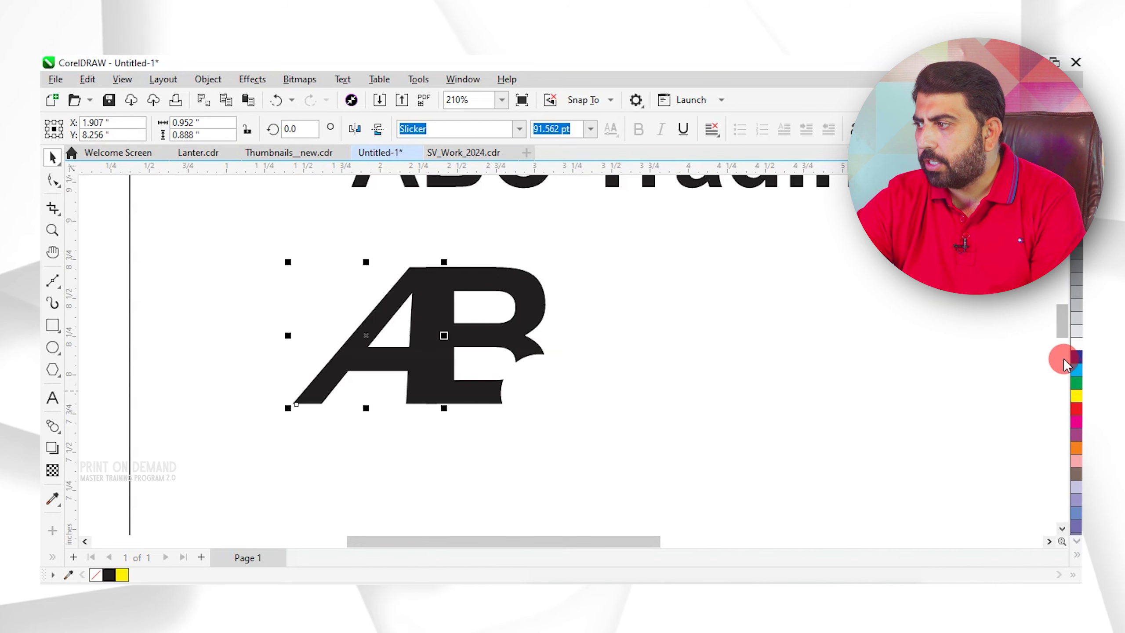
{"action": "left_click", "coordinate": [505, 324]}
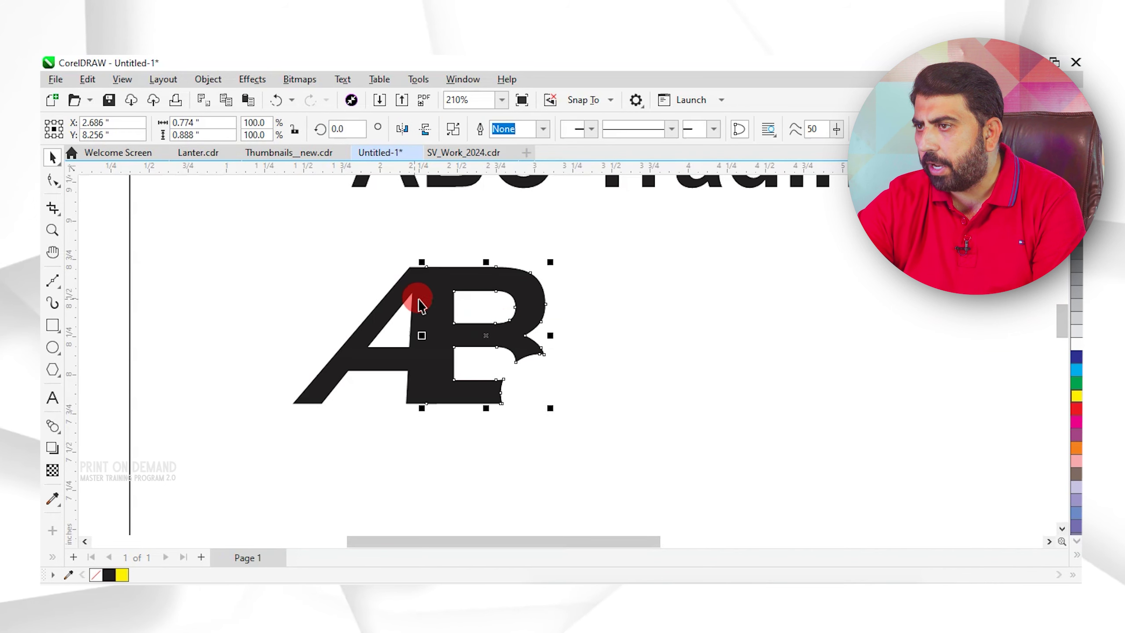
{"action": "left_click_drag", "start_coordinate": [425, 297], "coordinate": [443, 328]}
{"action": "left_click", "coordinate": [105, 295]}
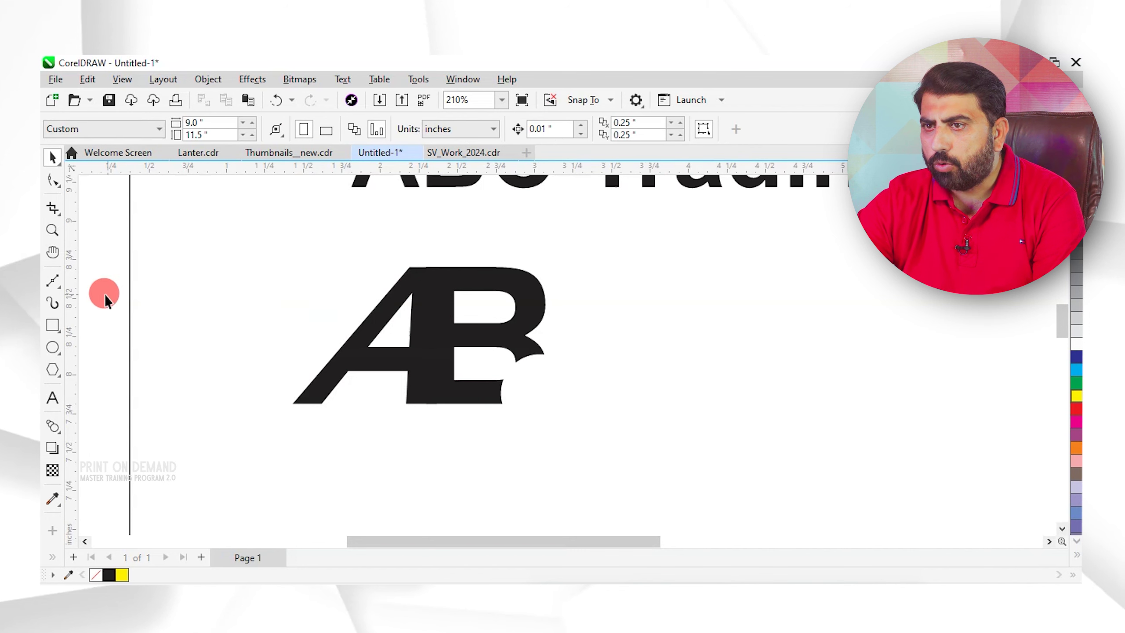
Draw a rectangle about 0.111 by 0.888 inches over the join of A and B, filled yellow with no outline.
{"action": "left_click", "coordinate": [52, 325]}
{"action": "mouse_move", "coordinate": [437, 292]}
{"action": "left_mouse_down"}
{"action": "mouse_move", "coordinate": [432, 378]}
{"action": "mouse_move", "coordinate": [443, 403]}
{"action": "left_mouse_up"}
{"action": "left_click", "coordinate": [60, 184]}
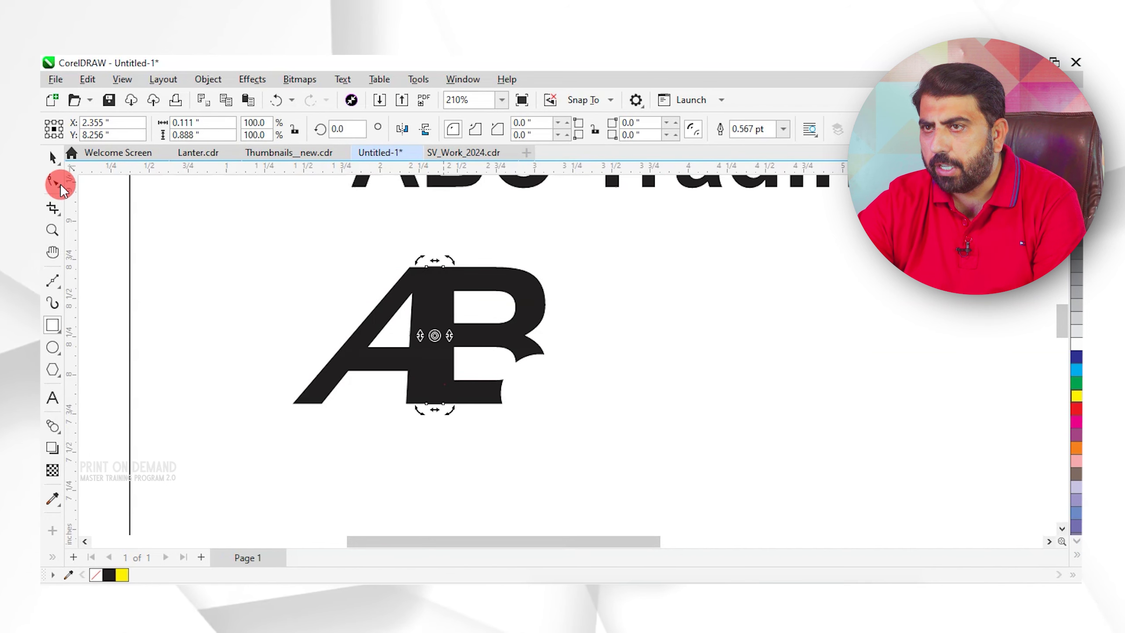
{"action": "left_click", "coordinate": [53, 158]}
{"action": "left_click", "coordinate": [1077, 394]}
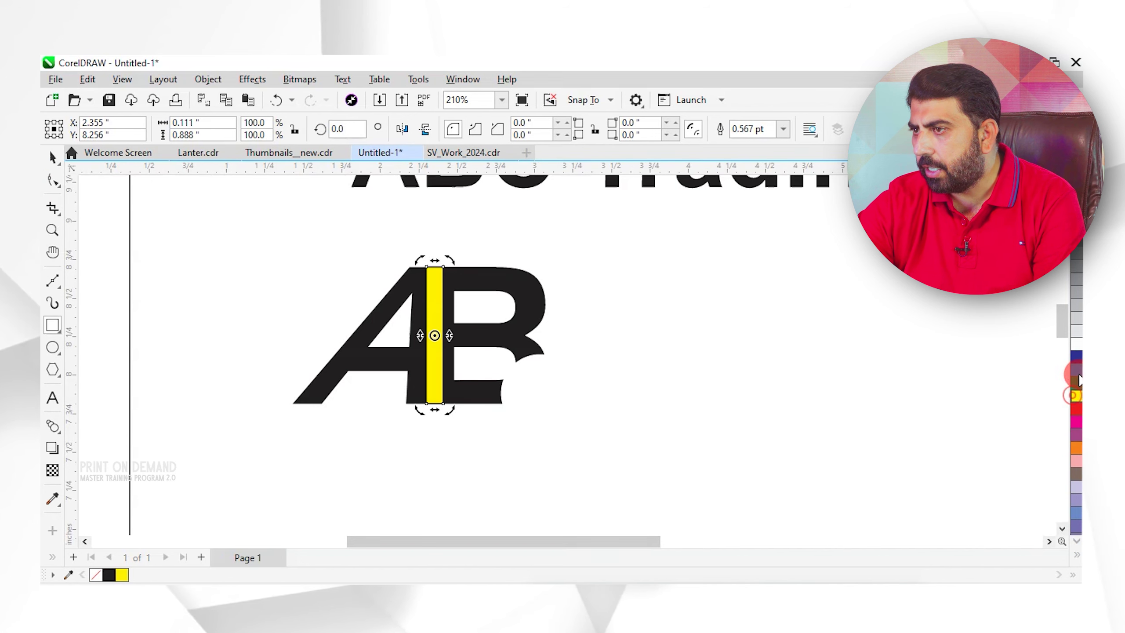
{"action": "right_click", "coordinate": [1077, 201]}
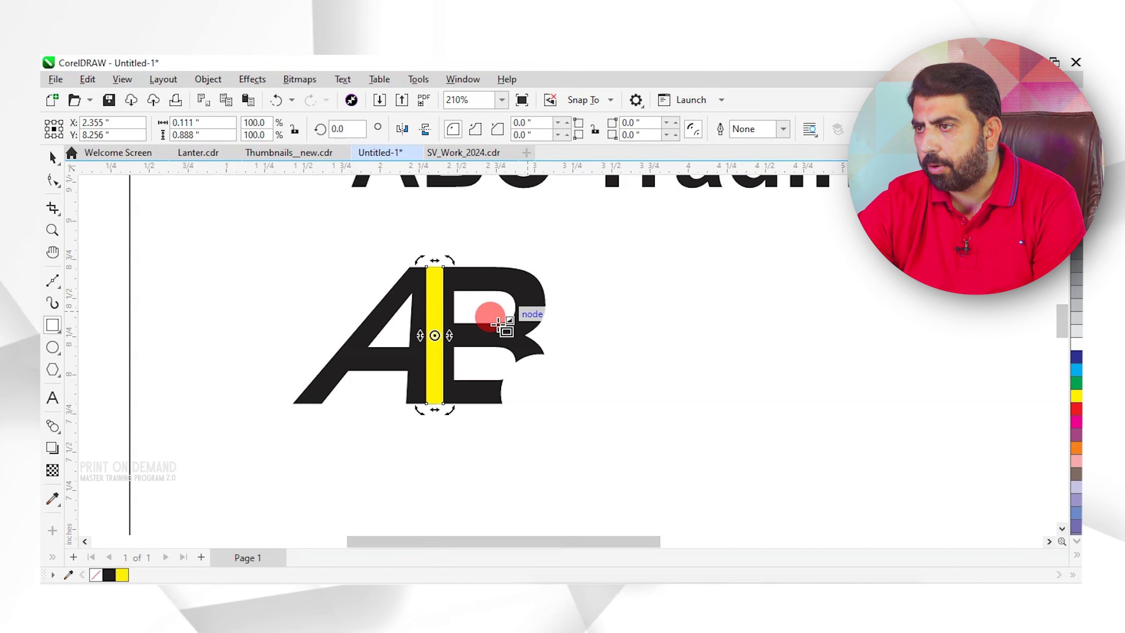
{"action": "left_click", "coordinate": [56, 157]}
{"action": "key", "text": "Escape"}
Group the AB logo pieces and move the logo beside the left end of the header bars.
{"action": "left_click_drag", "start_coordinate": [253, 238], "coordinate": [665, 473]}
{"action": "key", "text": "ctrl+z"}
{"action": "scroll", "coordinate": [627, 460], "scroll_direction": "down", "scroll_amount": 1}
{"action": "left_click_drag", "start_coordinate": [306, 341], "coordinate": [631, 473]}
{"action": "scroll", "coordinate": [551, 429], "scroll_direction": "down", "scroll_amount": 2}
{"action": "left_click_drag", "start_coordinate": [562, 413], "coordinate": [497, 336]}
Shorten the black and yellow header bars from their left ends to about 6.9 inches wide.
{"action": "left_click", "coordinate": [517, 344]}
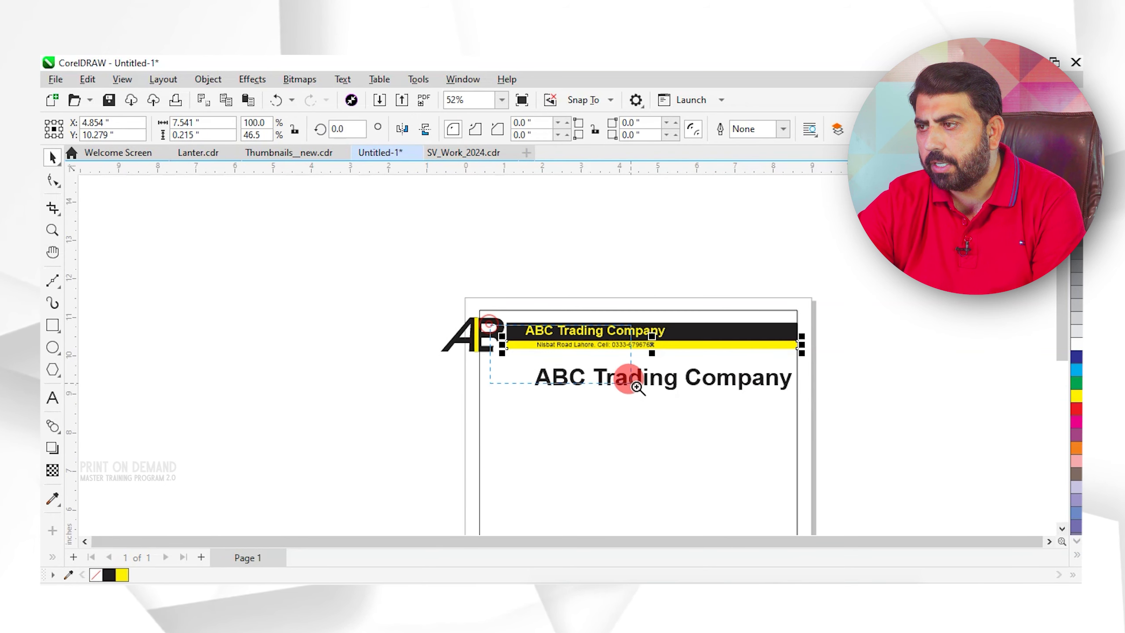
{"action": "scroll", "coordinate": [629, 374], "scroll_direction": "up", "scroll_amount": 4}
{"action": "left_click", "coordinate": [168, 230], "text": "shift"}
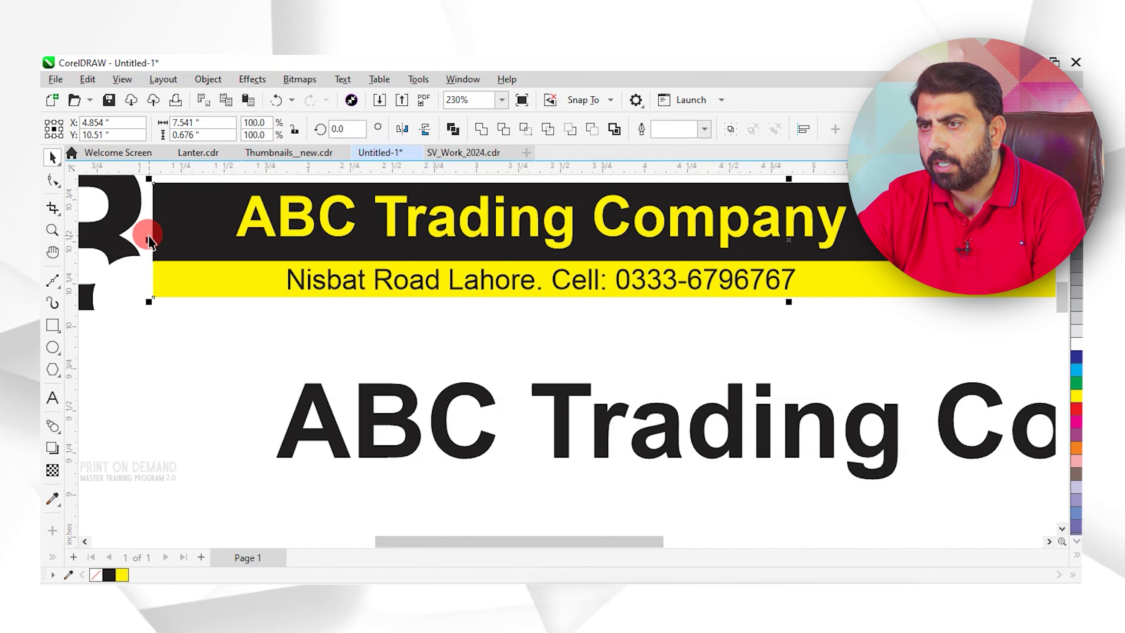
{"action": "left_click_drag", "start_coordinate": [149, 240], "coordinate": [257, 240]}
Align the yellow ABC Trading Company title to the left edge of the yellow bar.
{"action": "left_click", "coordinate": [328, 224]}
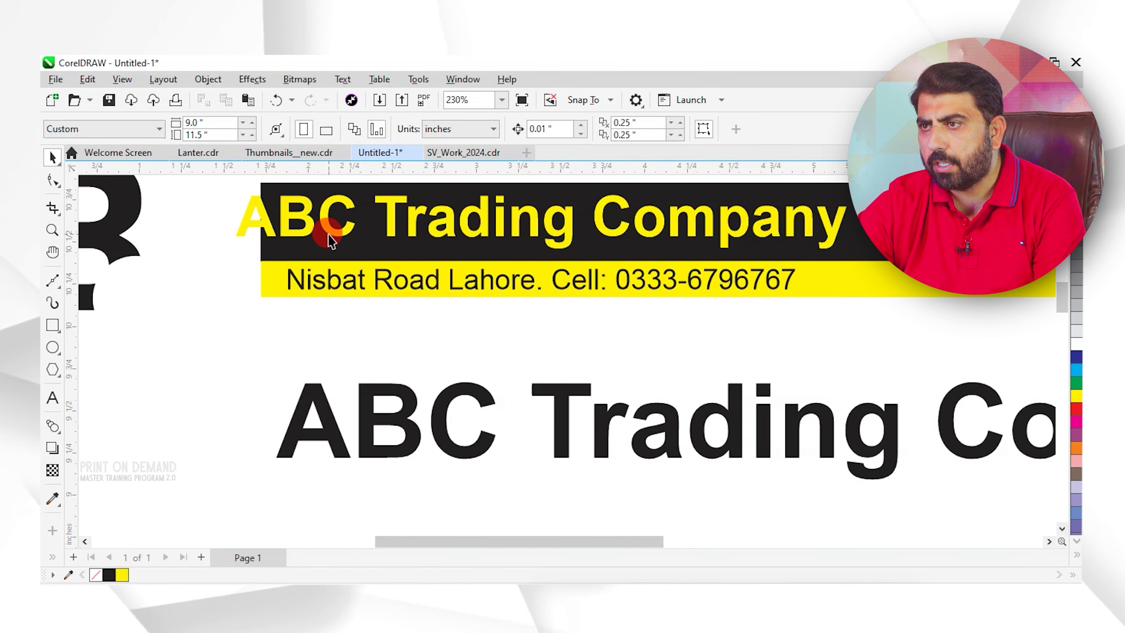
{"action": "left_click", "coordinate": [358, 284], "text": "shift"}
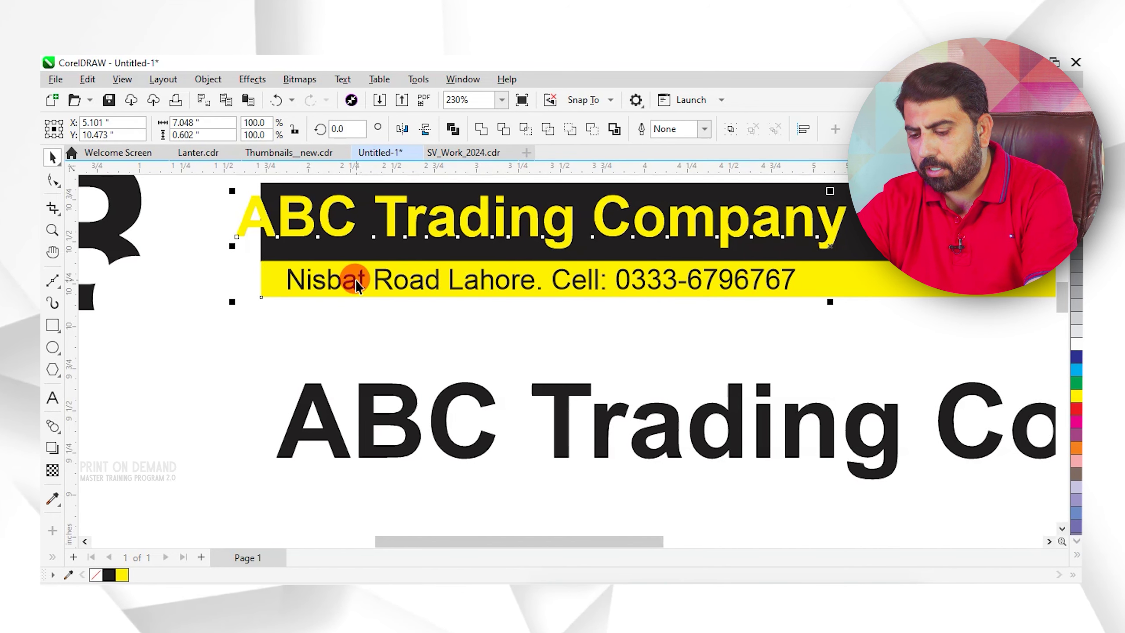
{"action": "key", "text": "l"}
{"action": "key", "text": "Escape"}
Change the font of the ABC Trading Company title in the black bar to Aldine721 BT.
{"action": "left_click", "coordinate": [409, 225]}
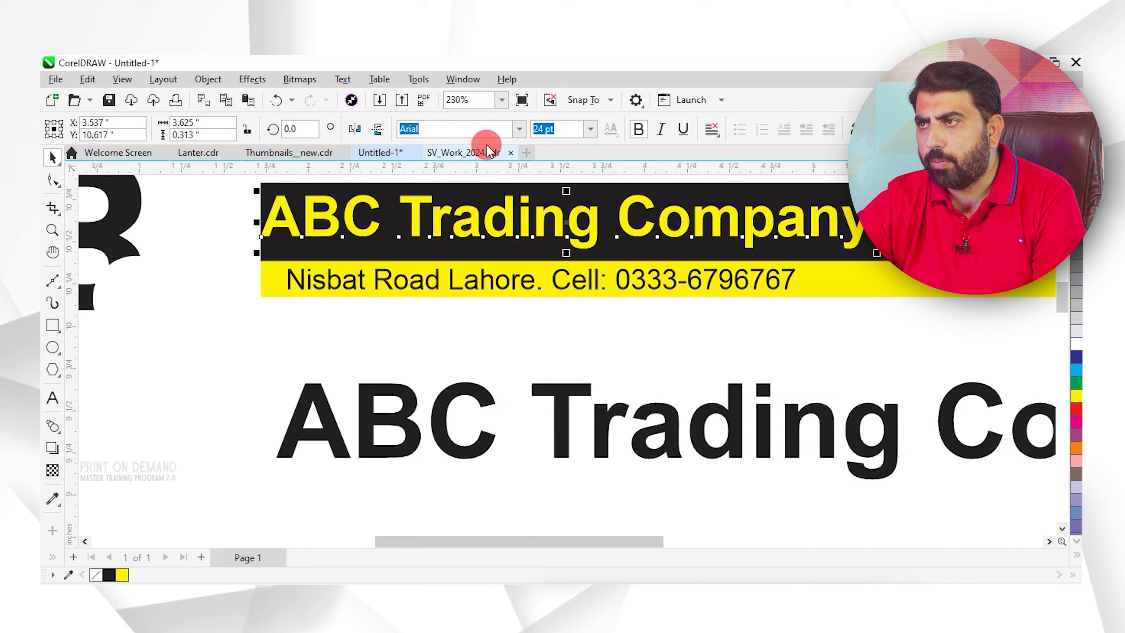
{"action": "left_click", "coordinate": [521, 134]}
{"action": "left_click", "coordinate": [496, 213]}
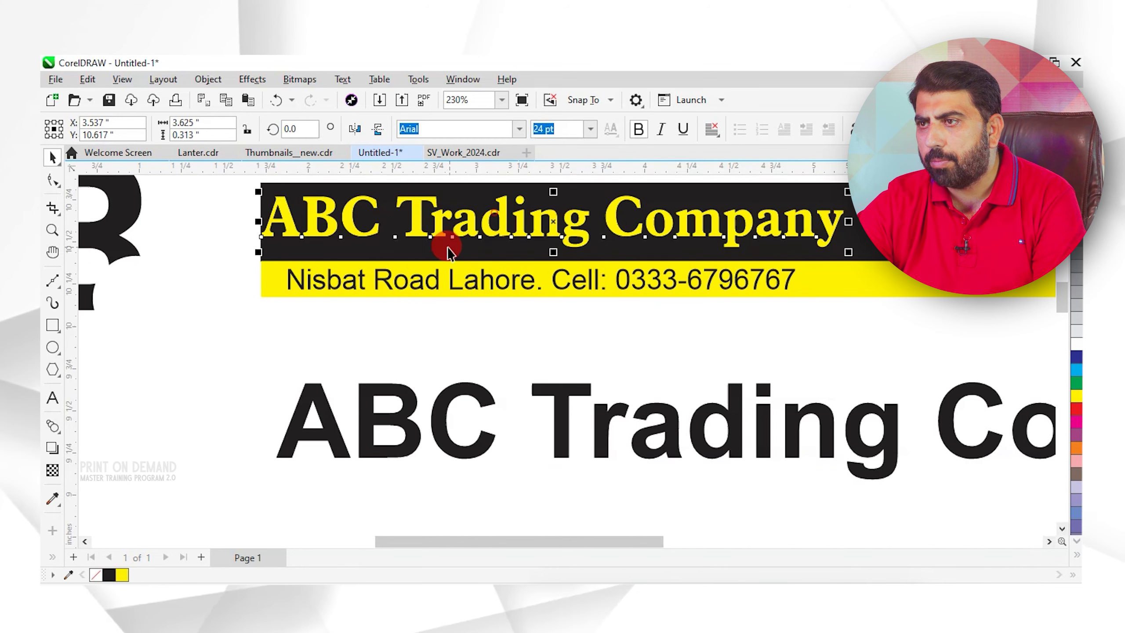
Align the title's left edge with the address line and place it slightly lower in the black bar.
{"action": "left_click", "coordinate": [410, 283], "text": "shift"}
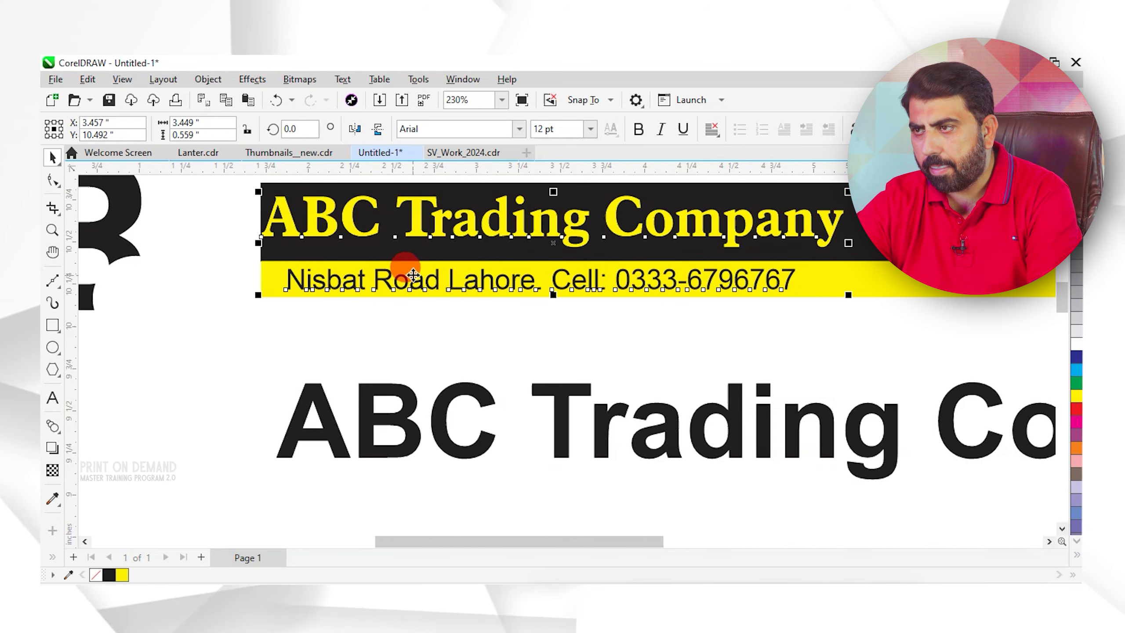
{"action": "key", "text": "e"}
{"action": "key", "text": "Escape"}
{"action": "left_click", "coordinate": [438, 223]}
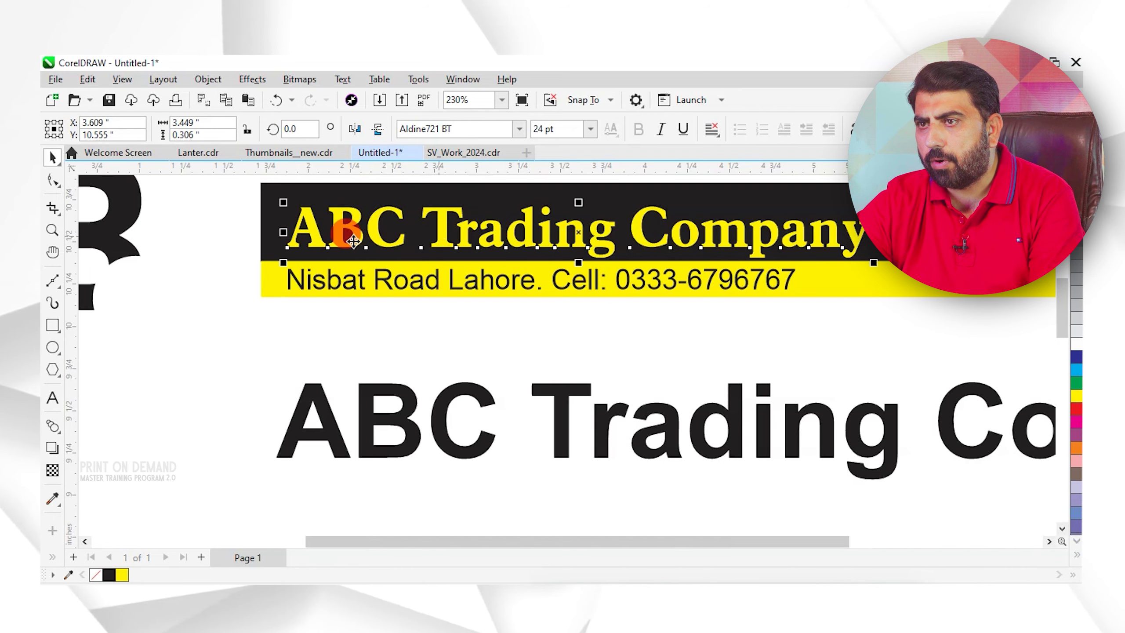
Place the AB logo next to the header bars, scaled to about 1.444 by 0.781 inches, and delete the large spare company text.
{"action": "key", "text": "F3"}
{"action": "left_click_drag", "start_coordinate": [293, 320], "coordinate": [292, 320]}
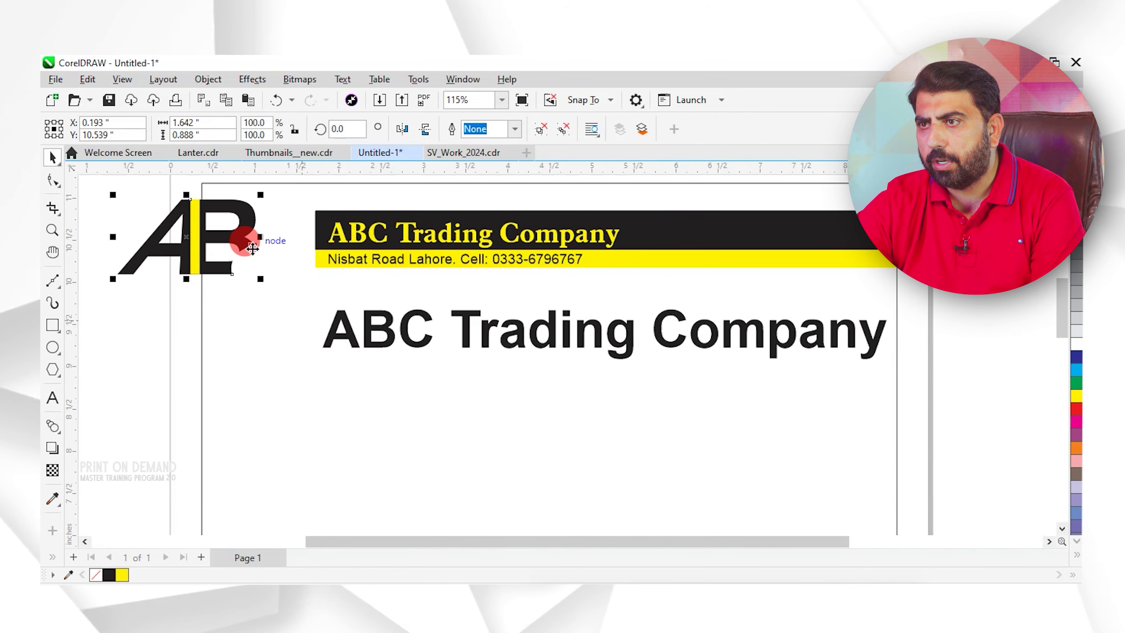
{"action": "left_click_drag", "start_coordinate": [244, 241], "coordinate": [306, 195]}
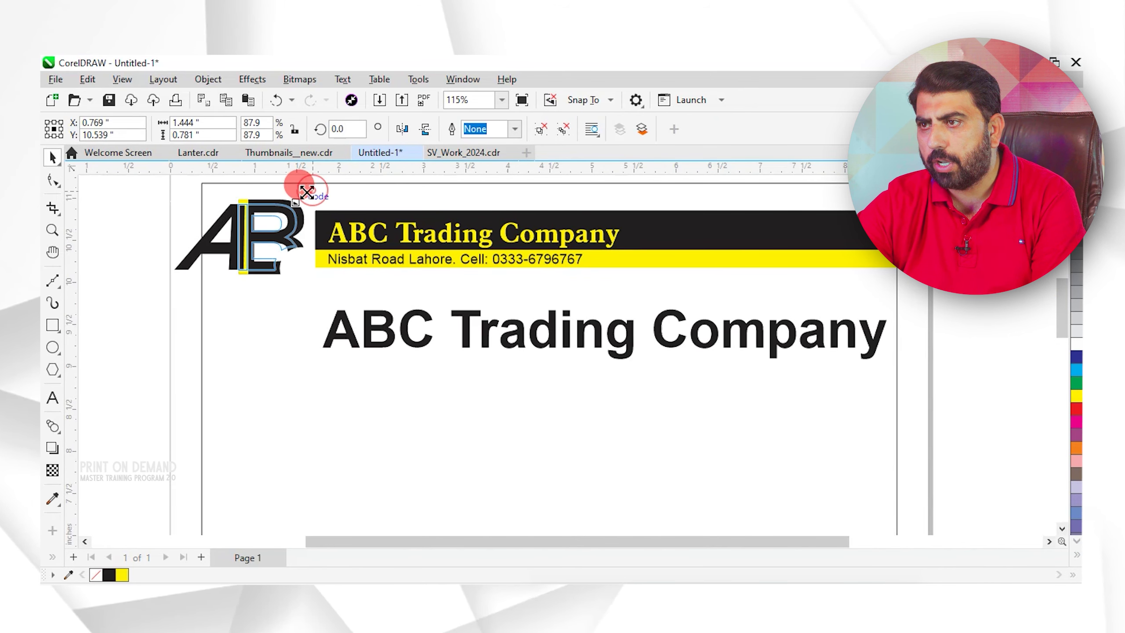
{"action": "left_click", "coordinate": [497, 328]}
{"action": "key", "text": "Delete"}
Shorten the black and yellow header bars from their right ends to about 5.978 inches wide.
{"action": "key", "text": "shift+F4"}
{"action": "left_click", "coordinate": [608, 205]}
{"action": "key", "text": "F2"}
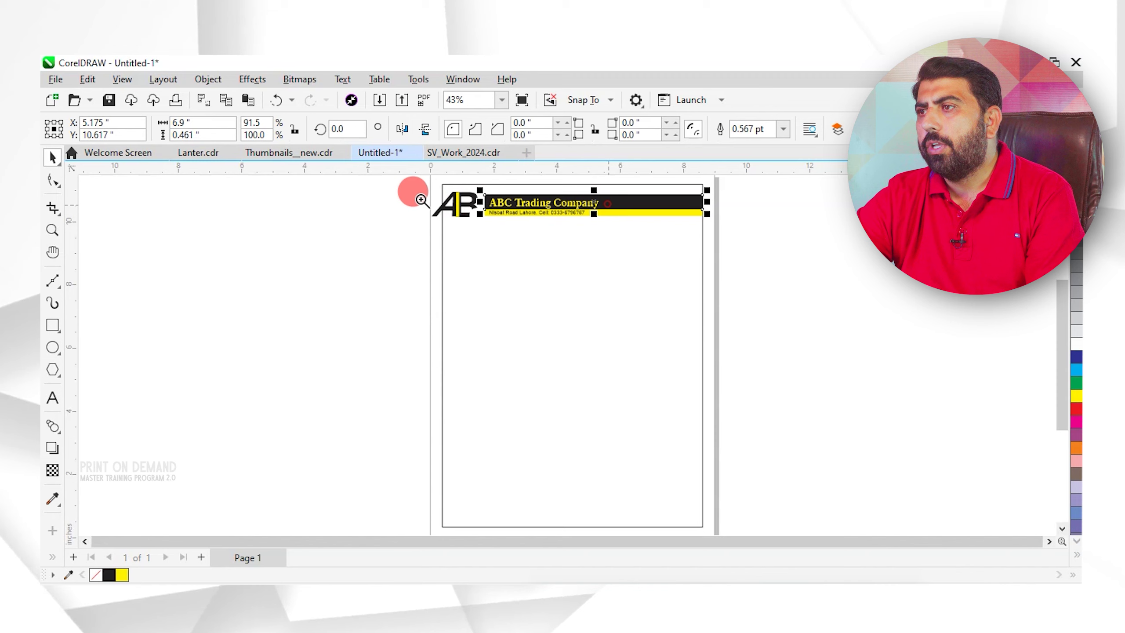
{"action": "left_click_drag", "start_coordinate": [393, 179], "coordinate": [908, 271]}
{"action": "left_click", "coordinate": [649, 332], "text": "shift"}
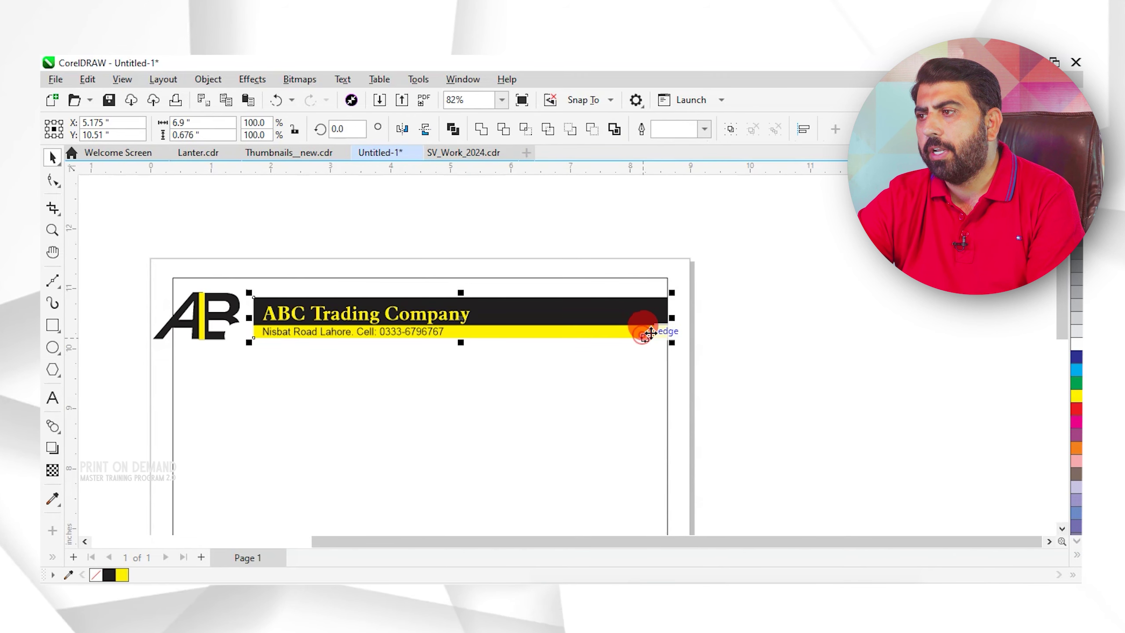
{"action": "left_click_drag", "start_coordinate": [673, 318], "coordinate": [618, 319]}
Align the logo and header bars with their texts to the right edge of the page frame.
{"action": "left_click_drag", "start_coordinate": [628, 258], "coordinate": [112, 384]}
{"action": "left_click", "coordinate": [505, 385], "text": "shift"}
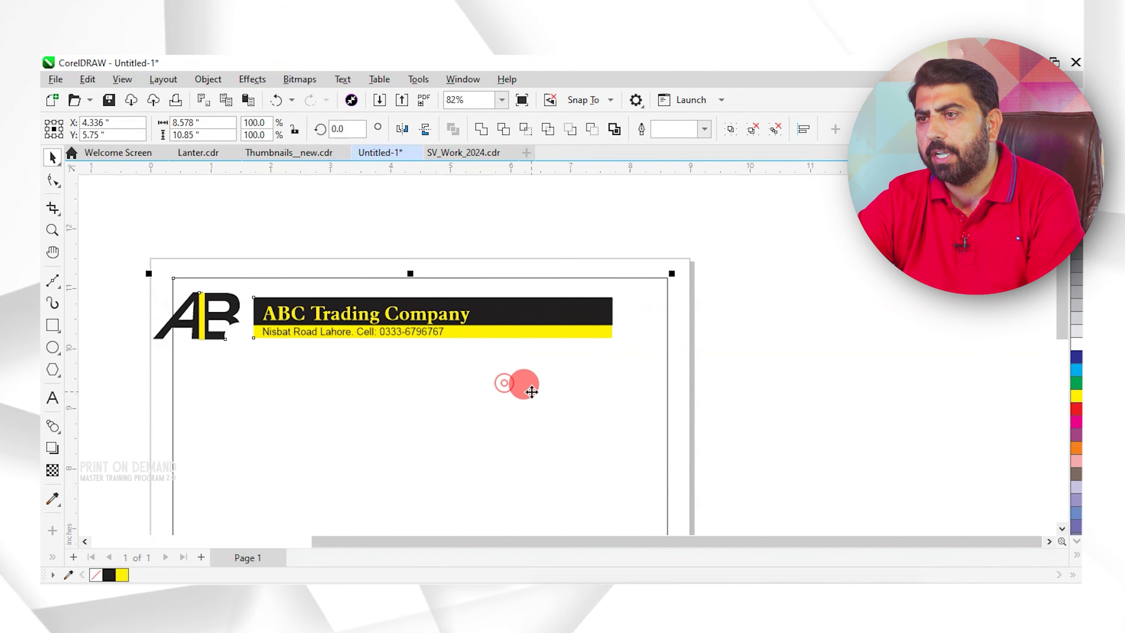
{"action": "key", "text": "r"}
{"action": "key", "text": "Escape"}
Move the whole header slightly left, leaving a small gap to the page frame's right edge.
{"action": "left_click", "coordinate": [564, 341]}
{"action": "left_click", "coordinate": [567, 331]}
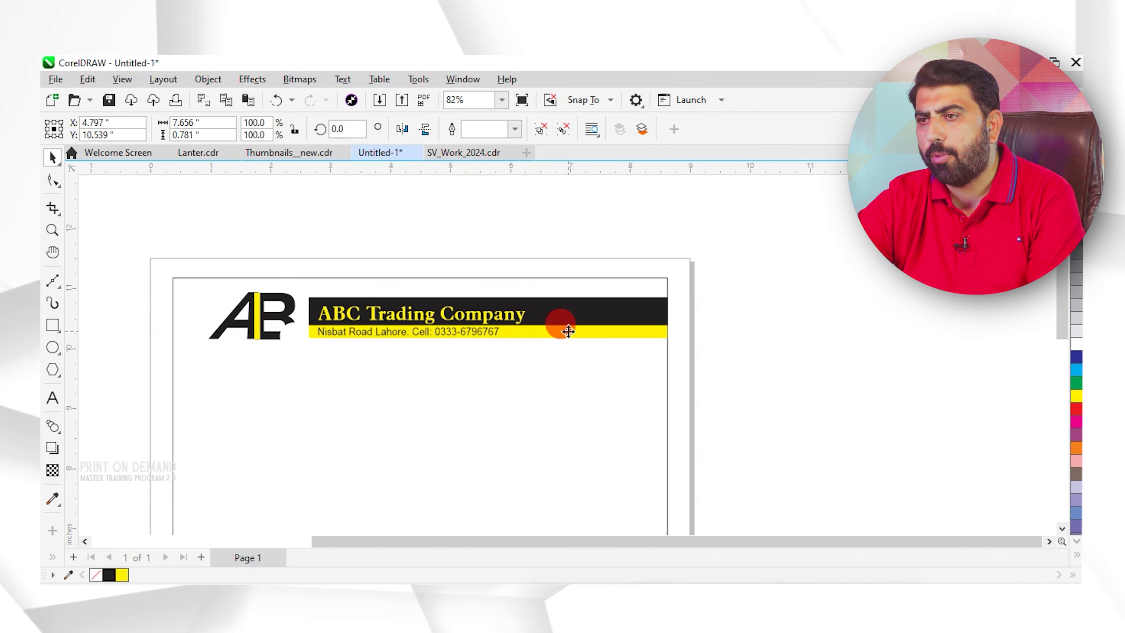
{"action": "left_click_drag", "start_coordinate": [567, 330], "coordinate": [556, 336]}
{"action": "key", "text": "Escape"}
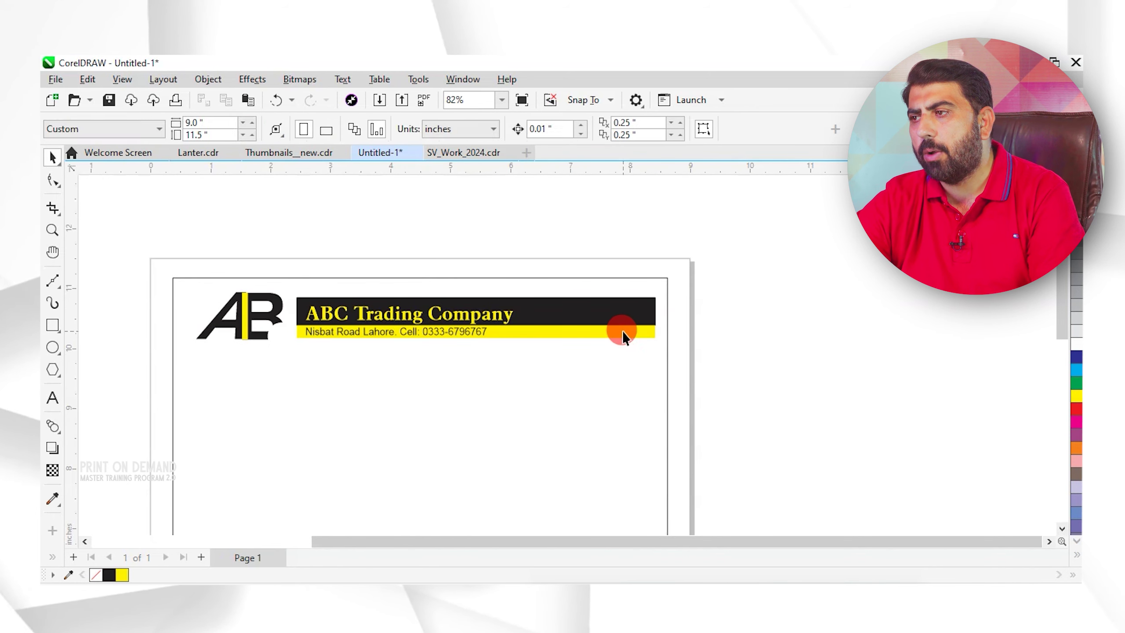
Stretch the whole header horizontally to the page frame's right edge, making it about 7.86 inches wide.
{"action": "left_click", "coordinate": [631, 317]}
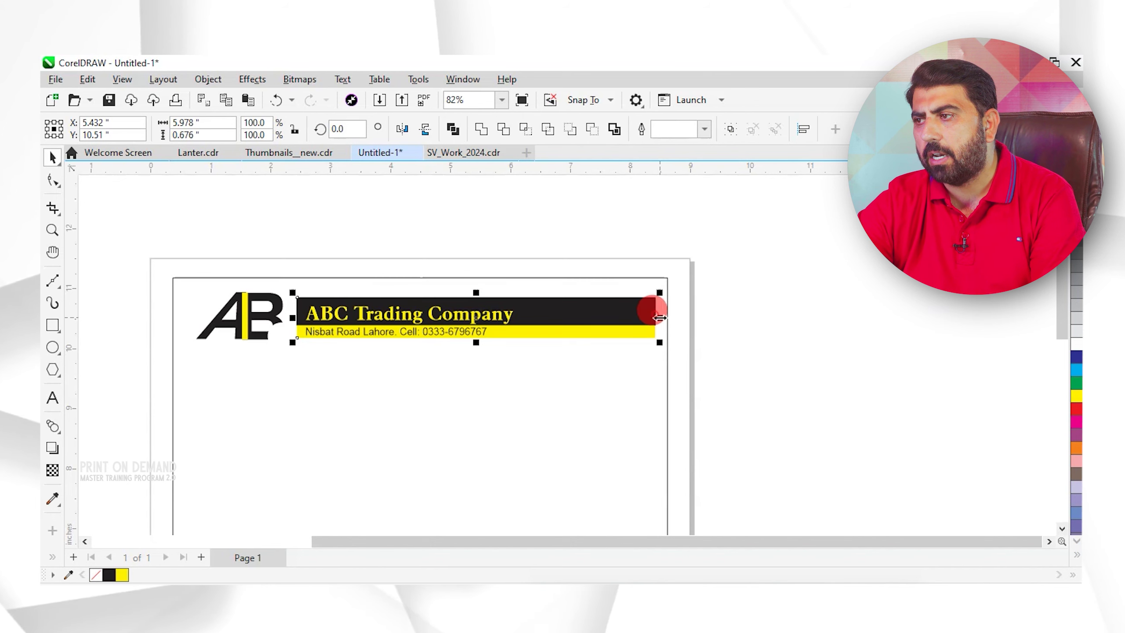
{"action": "left_click_drag", "start_coordinate": [660, 318], "coordinate": [678, 323]}
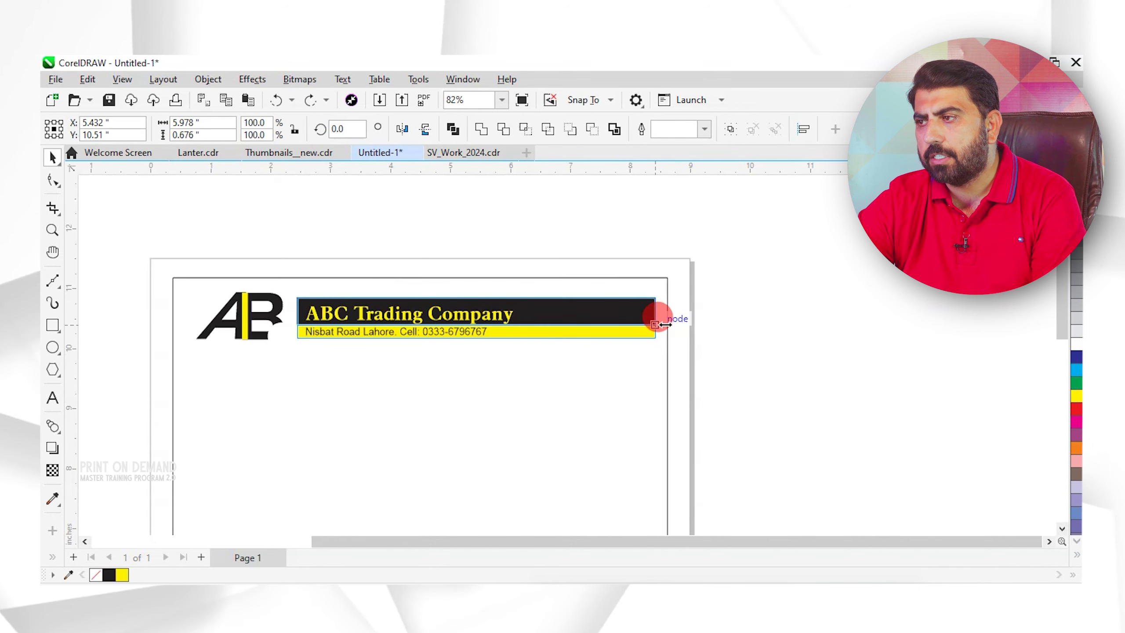
{"action": "left_click", "coordinate": [658, 321]}
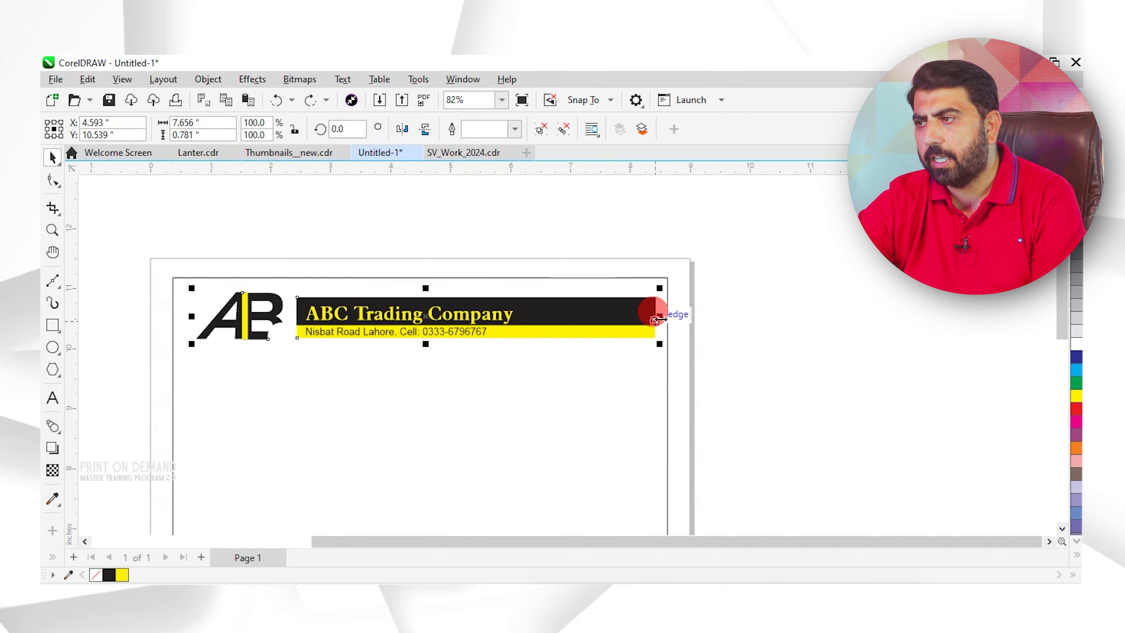
{"action": "left_click_drag", "start_coordinate": [660, 316], "coordinate": [668, 316]}
{"action": "left_click", "coordinate": [297, 269]}
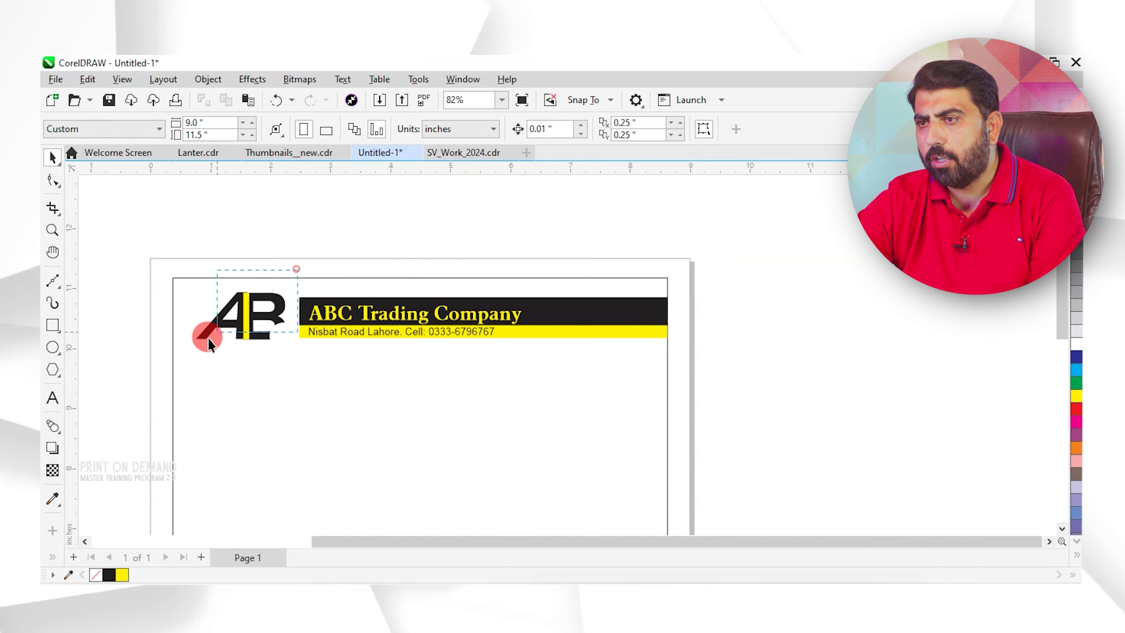
Place an enlarged copy of the AB logo, about 6.015 by 3.167 inches, near the page's lower-right corner and rotate it about 24.661 degrees.
{"action": "left_click_drag", "start_coordinate": [208, 337], "coordinate": [202, 344]}
{"action": "scroll", "coordinate": [246, 313], "scroll_direction": "down", "scroll_amount": 1}
{"action": "left_click", "coordinate": [248, 317]}
{"action": "key", "text": "F4"}
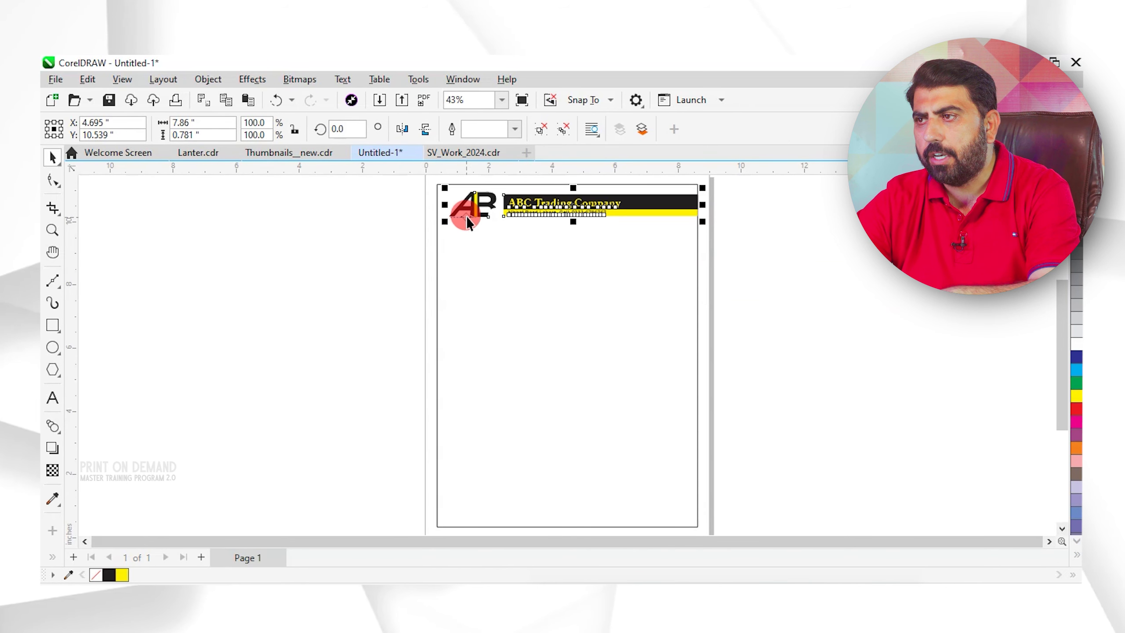
{"action": "left_click", "coordinate": [418, 176]}
{"action": "left_click_drag", "start_coordinate": [506, 250], "coordinate": [501, 230]}
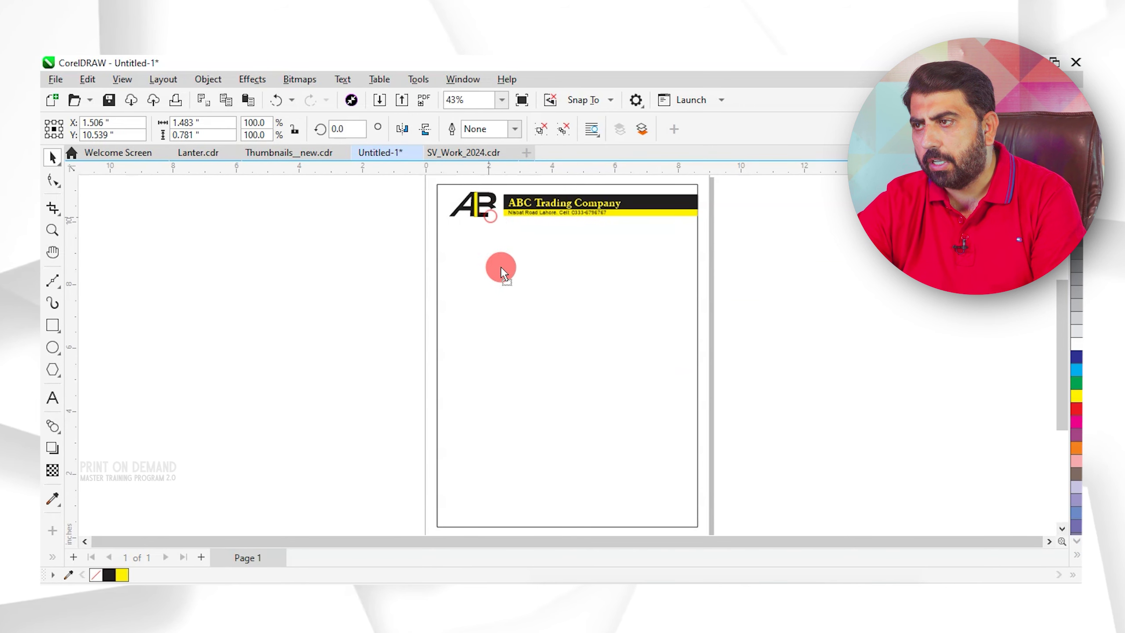
{"action": "left_click_drag", "start_coordinate": [501, 270], "coordinate": [704, 405]}
{"action": "left_click", "coordinate": [709, 439]}
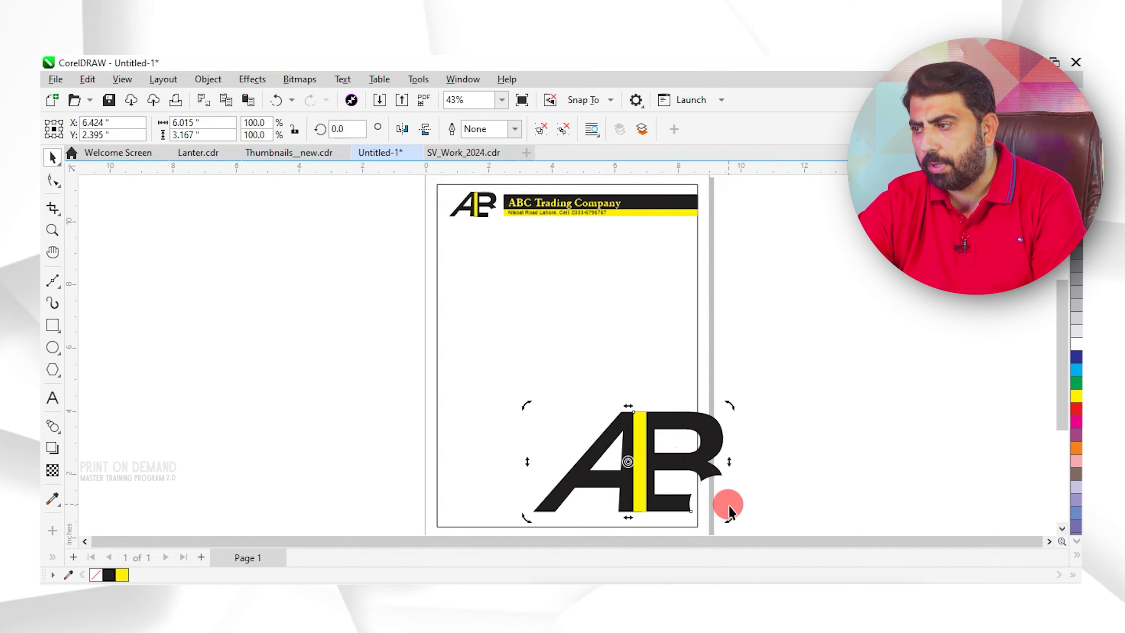
{"action": "mouse_move", "coordinate": [728, 519]}
{"action": "left_mouse_down"}
{"action": "mouse_move", "coordinate": [733, 462]}
{"action": "mouse_move", "coordinate": [690, 412]}
{"action": "left_mouse_up"}
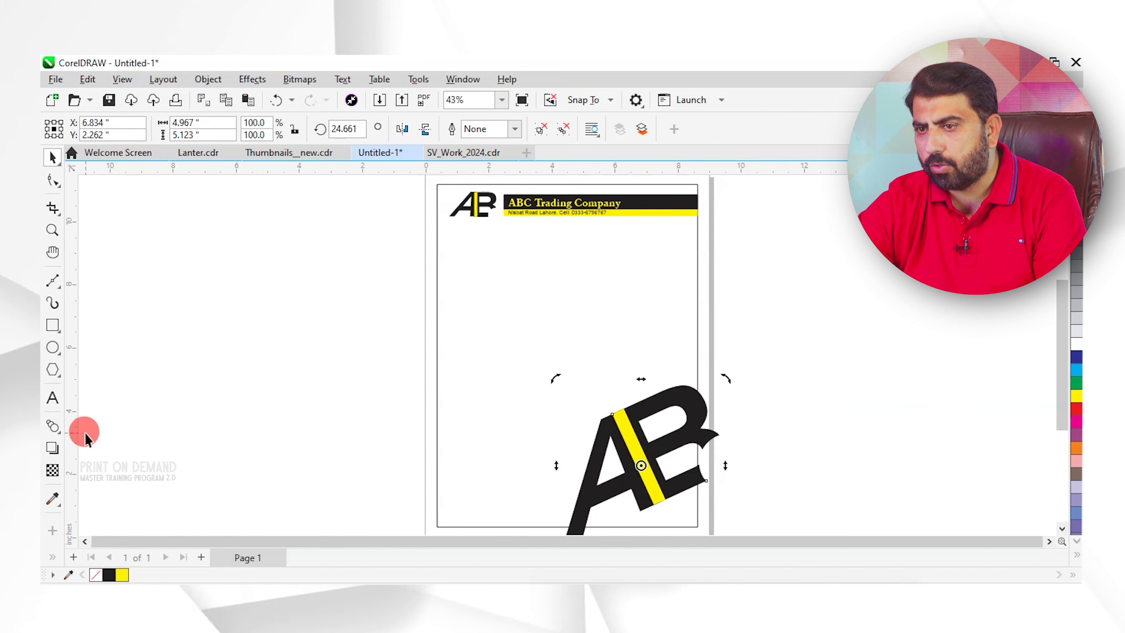
Try a uniform transparency on the rotated logo copy and undo it.
{"action": "left_click", "coordinate": [53, 470]}
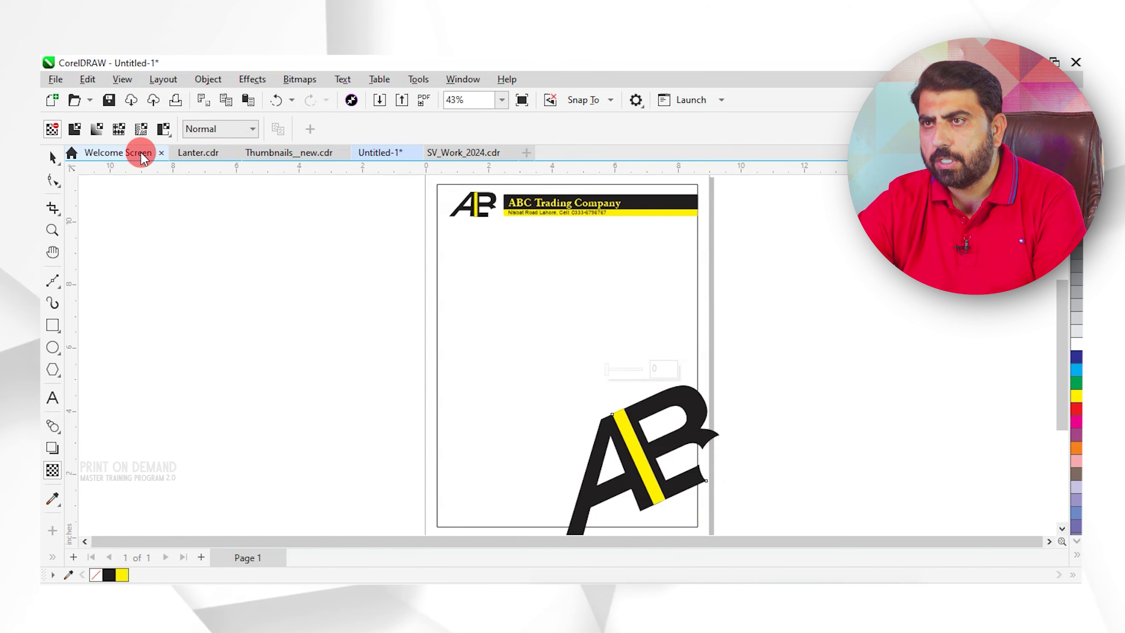
{"action": "left_click", "coordinate": [75, 128]}
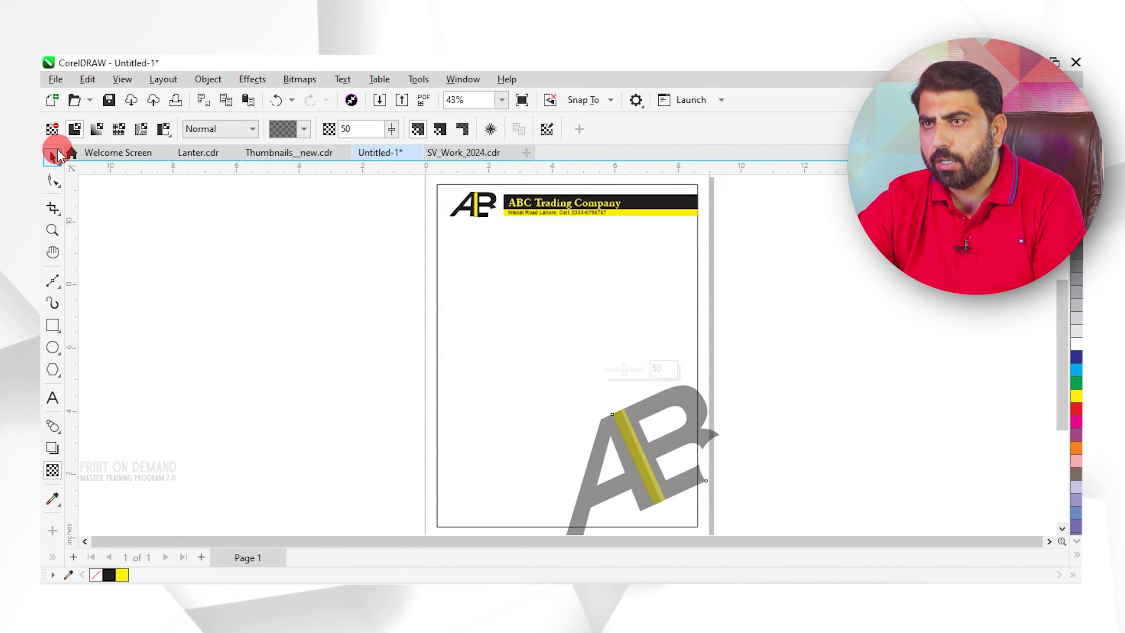
{"action": "left_click", "coordinate": [58, 150]}
{"action": "key", "text": "ctrl+z"}
Convert the rotated logo copy to a bitmap.
{"action": "left_click", "coordinate": [301, 81]}
{"action": "left_click", "coordinate": [326, 97]}
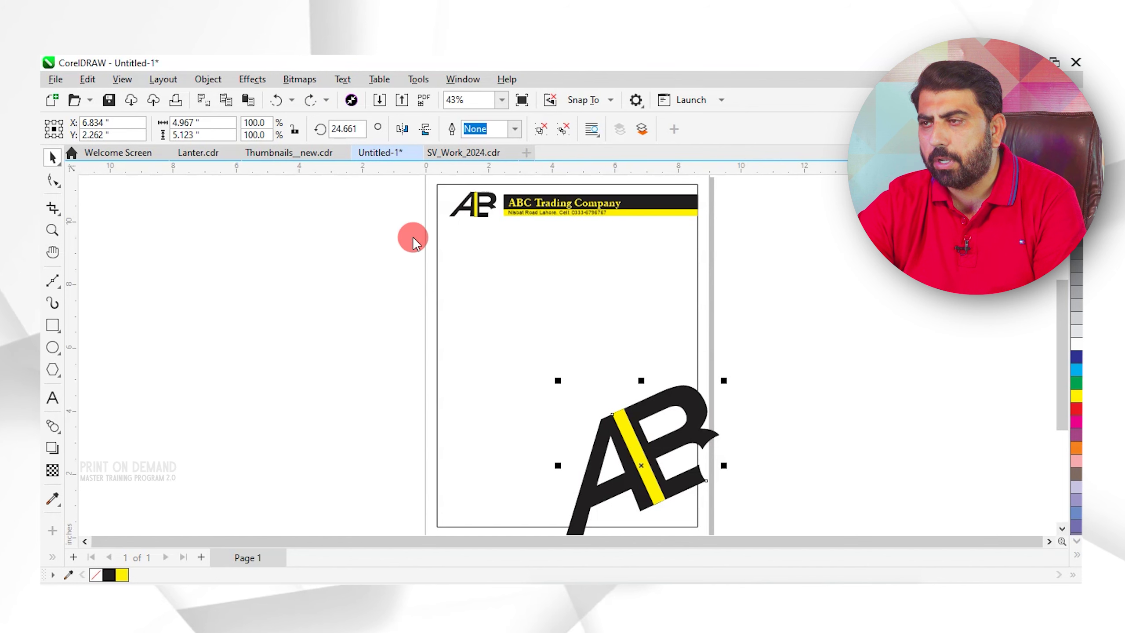
{"action": "left_click", "coordinate": [568, 390]}
{"action": "left_click", "coordinate": [568, 418]}
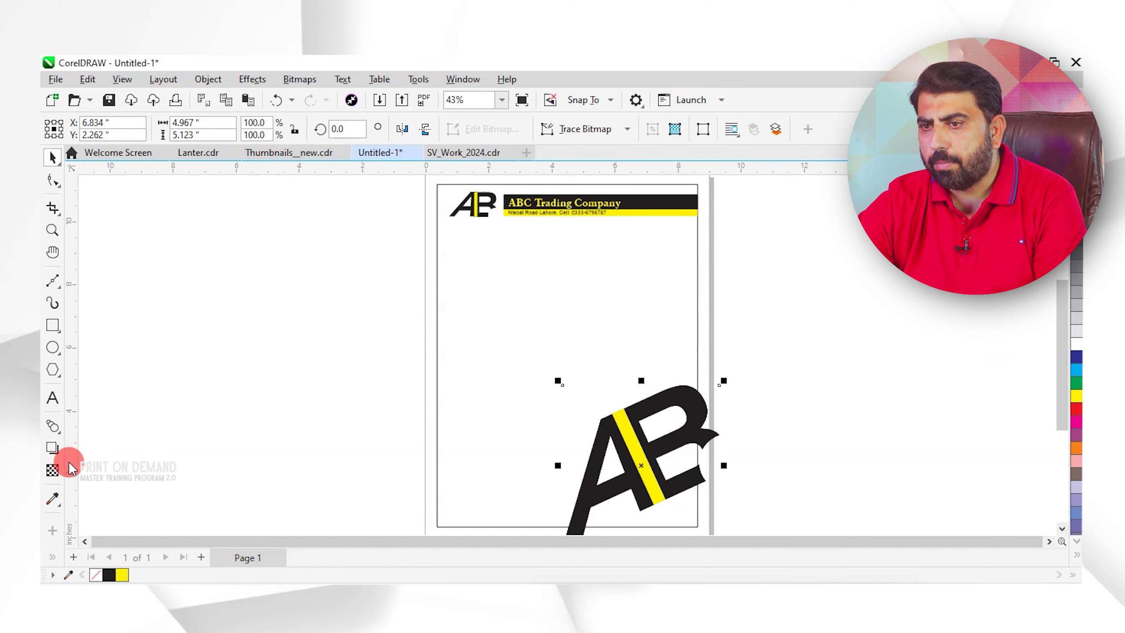
Apply a uniform transparency of 80 to the bitmap logo and raise it to 90.
{"action": "left_click", "coordinate": [53, 470]}
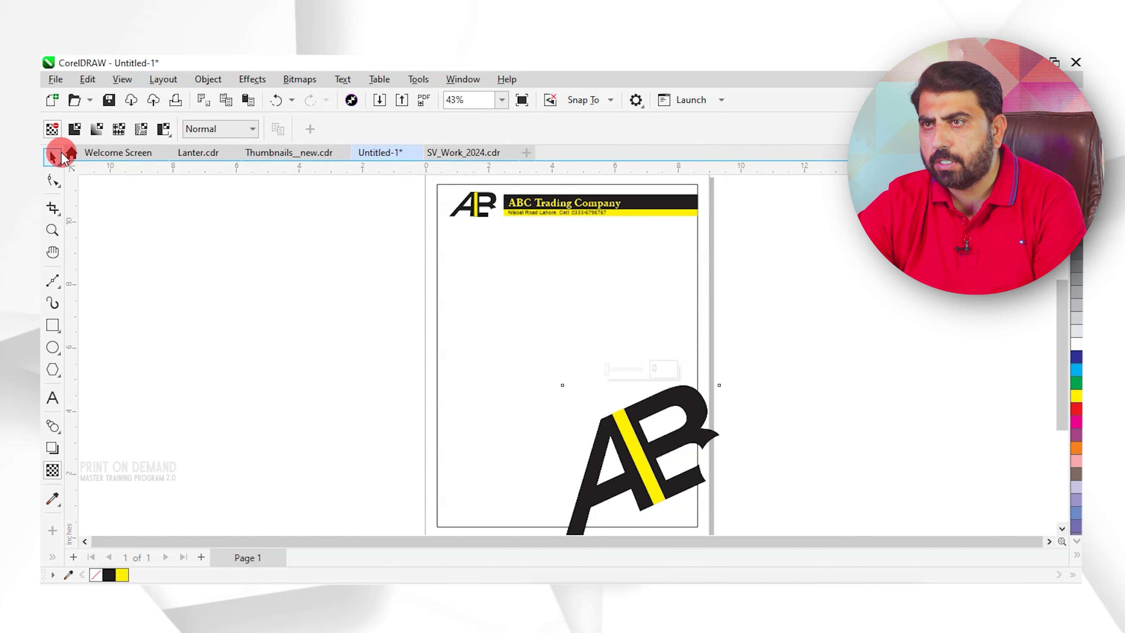
{"action": "left_click", "coordinate": [78, 131]}
{"action": "left_click", "coordinate": [370, 131]}
{"action": "type", "text": "8"}
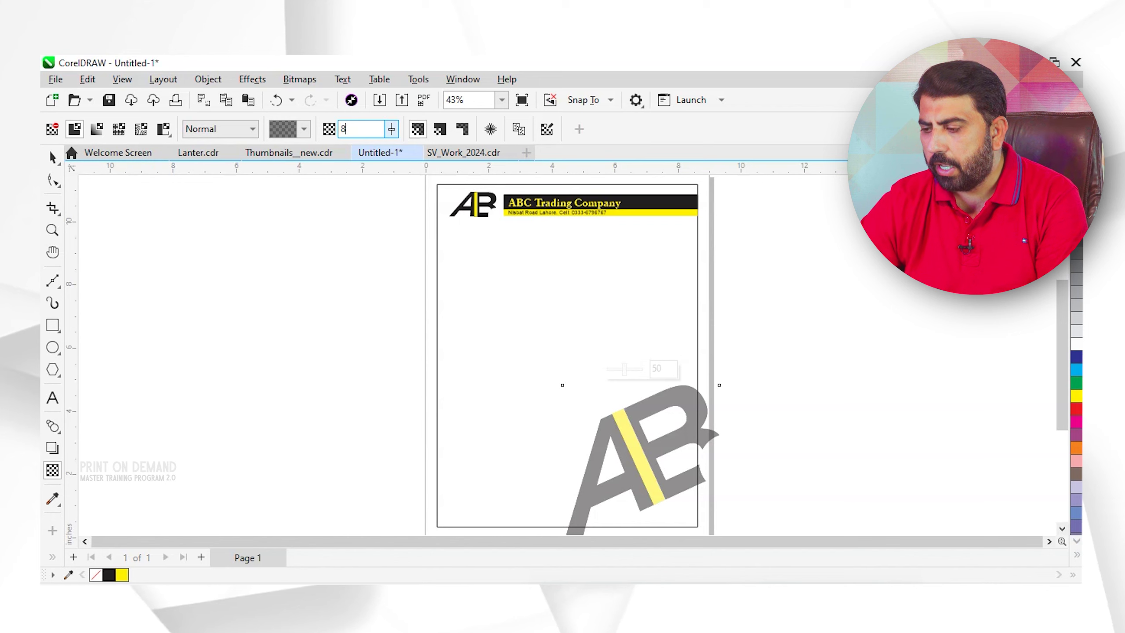
{"action": "type", "text": "0"}
{"action": "key", "text": "Return"}
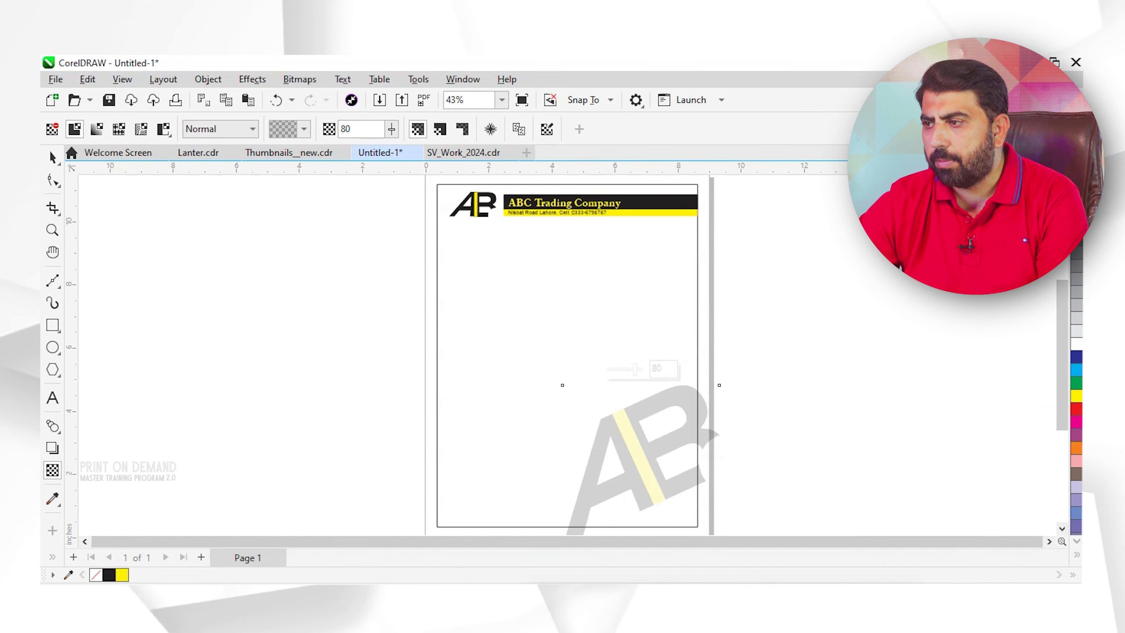
{"action": "double_click", "coordinate": [353, 128]}
{"action": "type", "text": "90"}
{"action": "key", "text": "Return"}
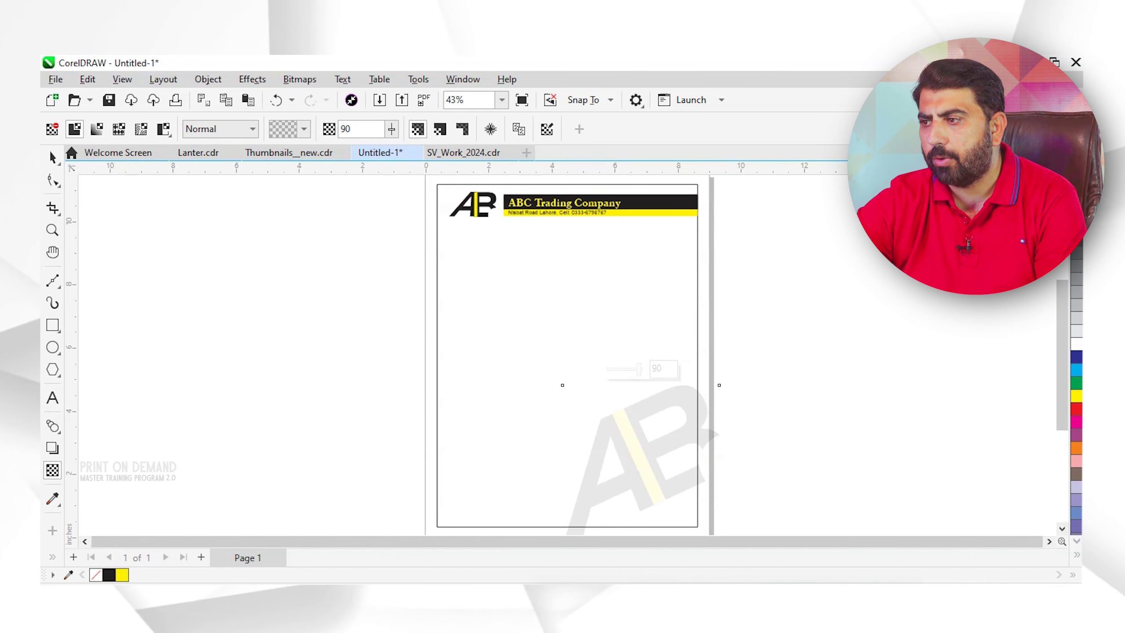
PowerClip the faded watermark logo inside the page frame rectangle.
{"action": "left_click", "coordinate": [208, 79]}
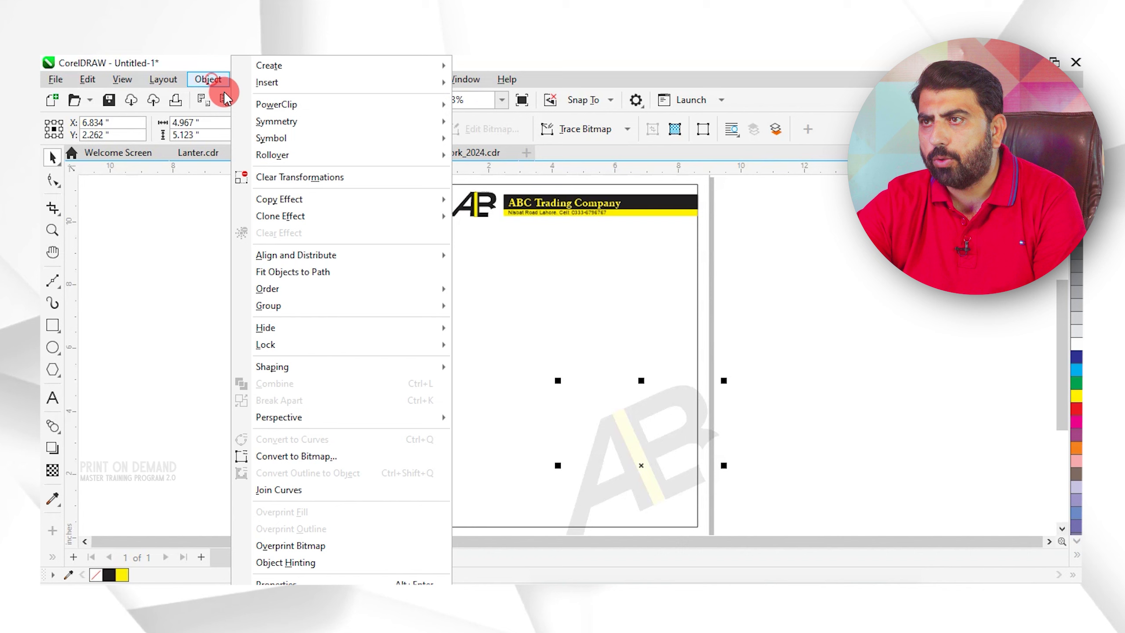
{"action": "mouse_move", "coordinate": [382, 104]}
{"action": "left_click", "coordinate": [516, 106]}
{"action": "left_click", "coordinate": [665, 363]}
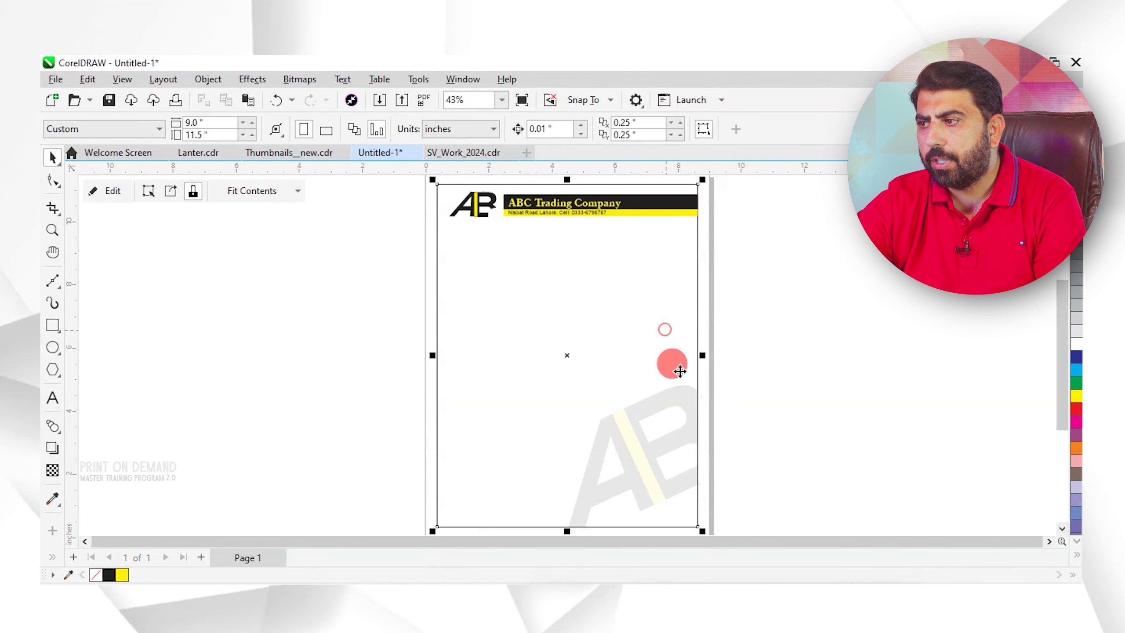
Edit the PowerClip contents and move the watermark logo straight down by about 0.73 inch inside the frame.
{"action": "double_click", "coordinate": [673, 418]}
{"action": "left_click_drag", "start_coordinate": [671, 427], "coordinate": [670, 451]}
{"action": "left_click", "coordinate": [734, 366], "text": "ctrl"}
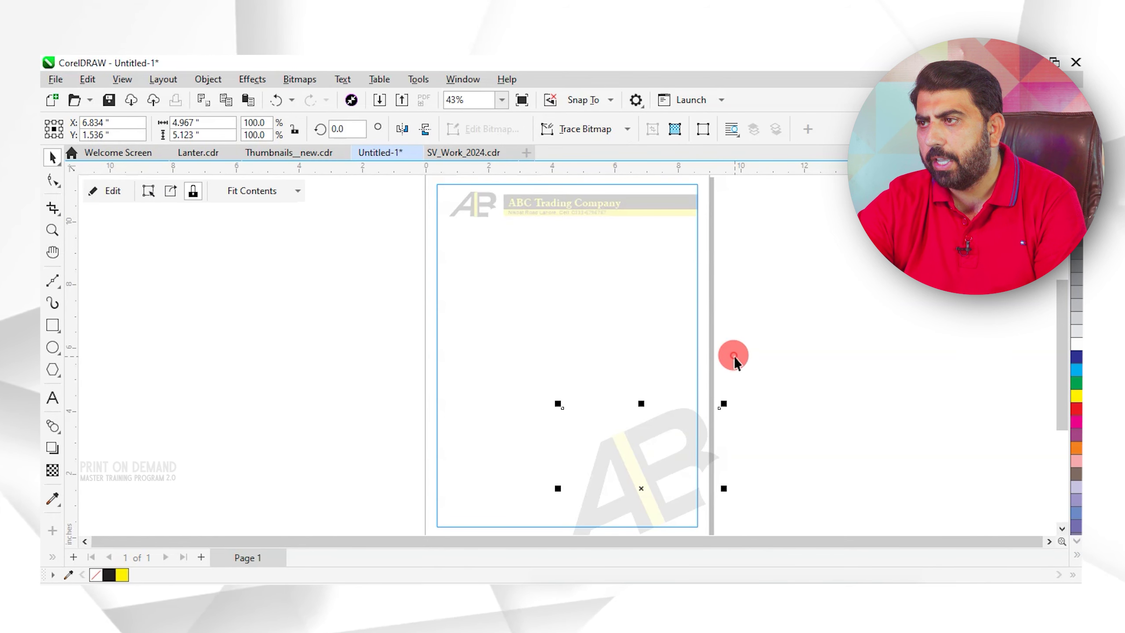
Place a copy of the address line just below the yellow bar, near the bar's left end.
{"action": "key", "text": "F2"}
{"action": "left_click_drag", "start_coordinate": [416, 198], "coordinate": [678, 237]}
{"action": "left_click", "coordinate": [492, 311]}
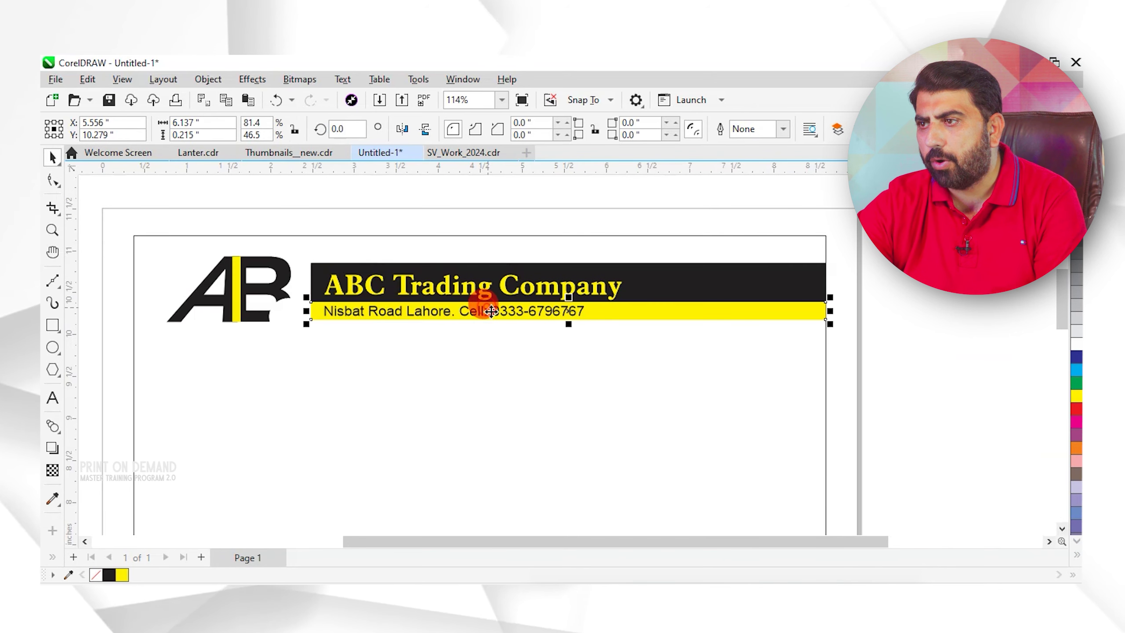
{"action": "left_click", "coordinate": [481, 315]}
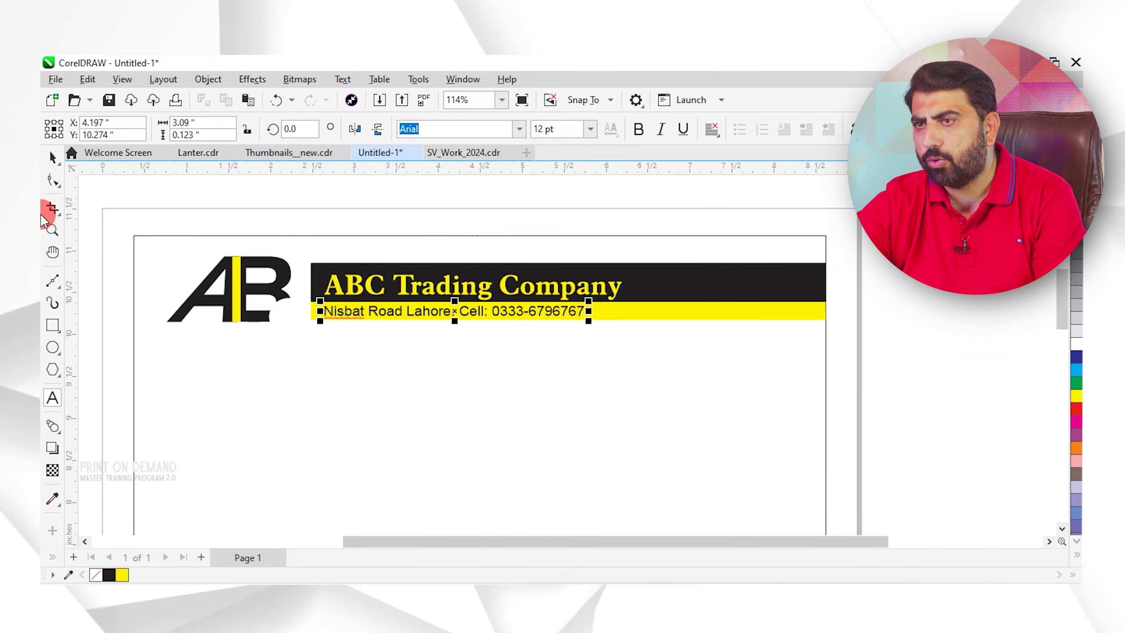
{"action": "left_click", "coordinate": [52, 168]}
{"action": "left_click", "coordinate": [392, 312]}
{"action": "left_click_drag", "start_coordinate": [387, 317], "coordinate": [375, 355]}
Replace the copied address line's text with "Ref No.".
{"action": "key", "text": "F8"}
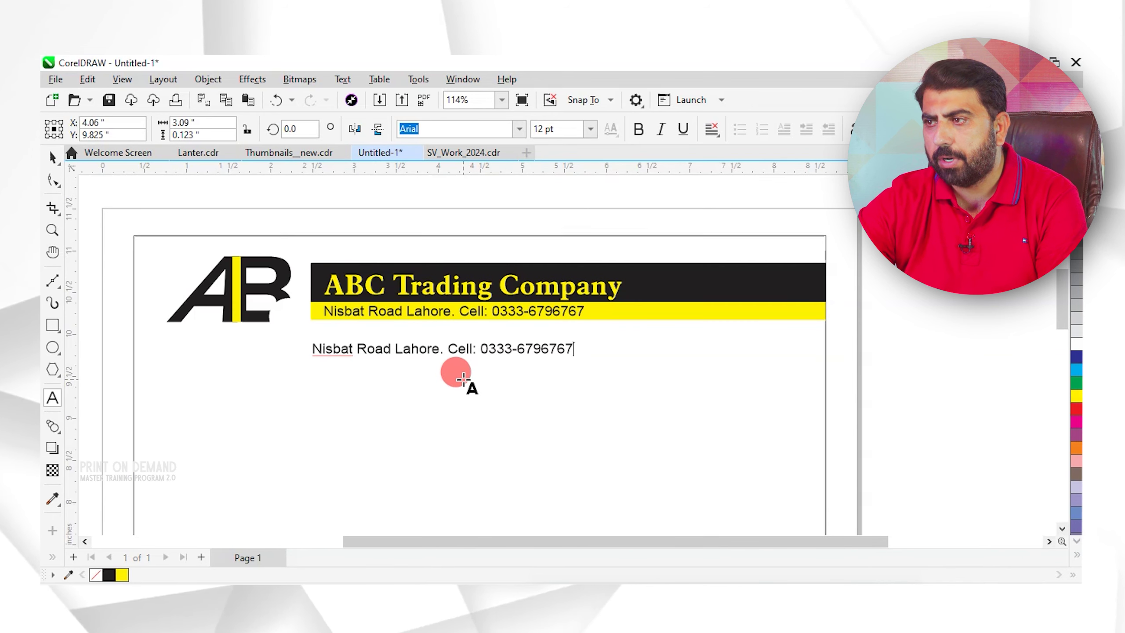
{"action": "key", "text": "ctrl+a"}
{"action": "type", "text": "Ref N"}
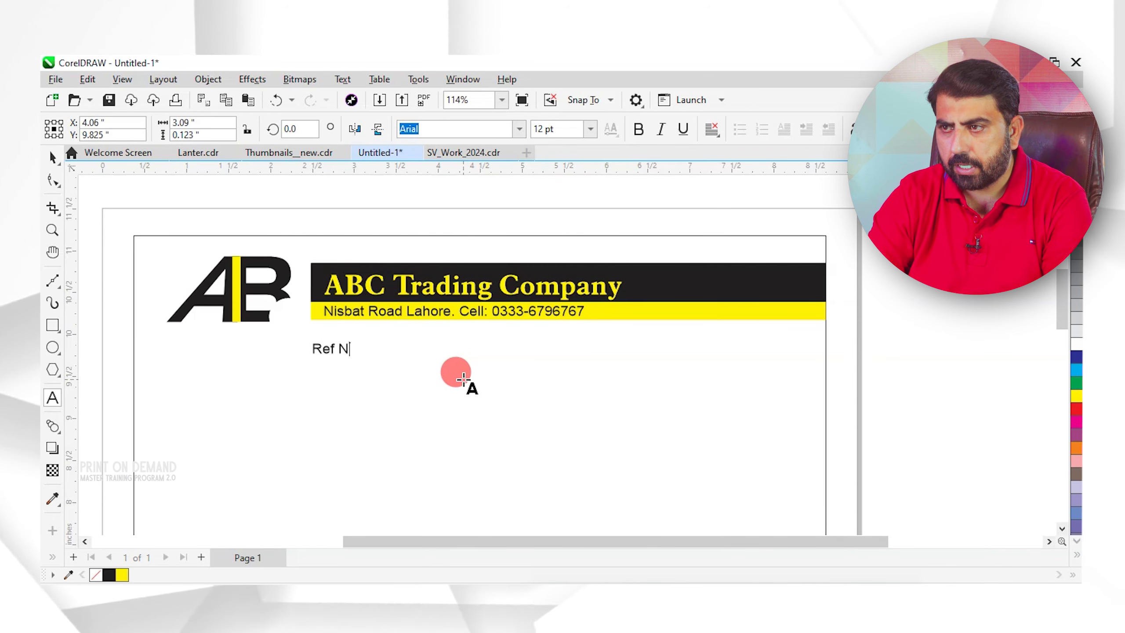
{"action": "type", "text": "o."}
{"action": "left_click", "coordinate": [50, 159]}
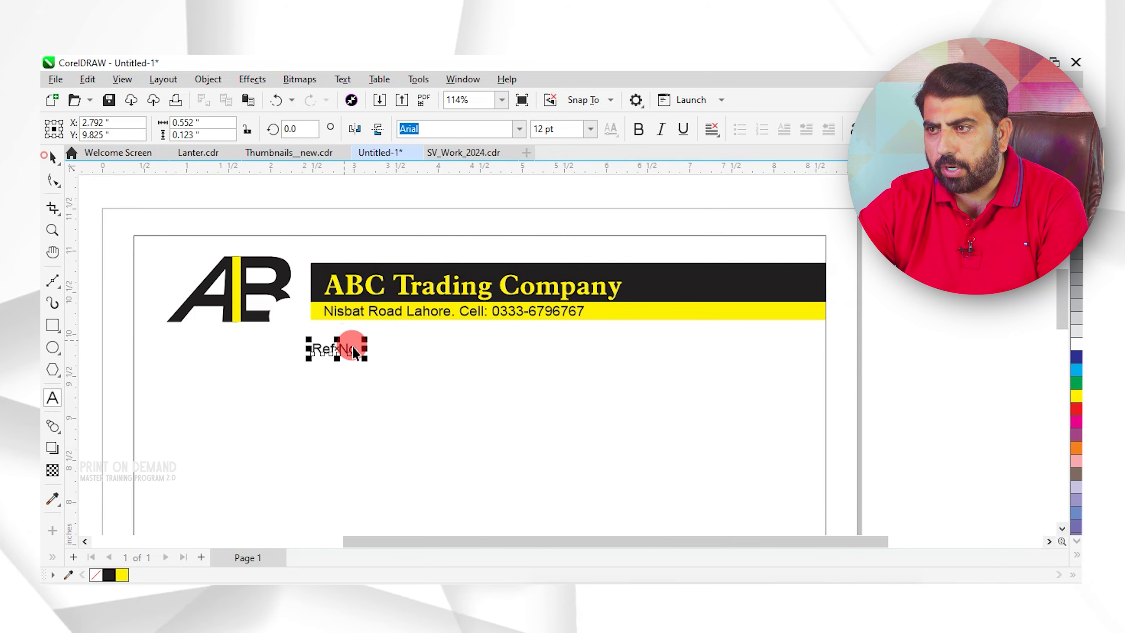
Copy the "Ref No." text horizontally toward the frame's right edge and change the copy to "Date:".
{"action": "left_click_drag", "start_coordinate": [345, 350], "coordinate": [692, 374]}
{"action": "right_click", "coordinate": [691, 375]}
{"action": "key", "text": "F8"}
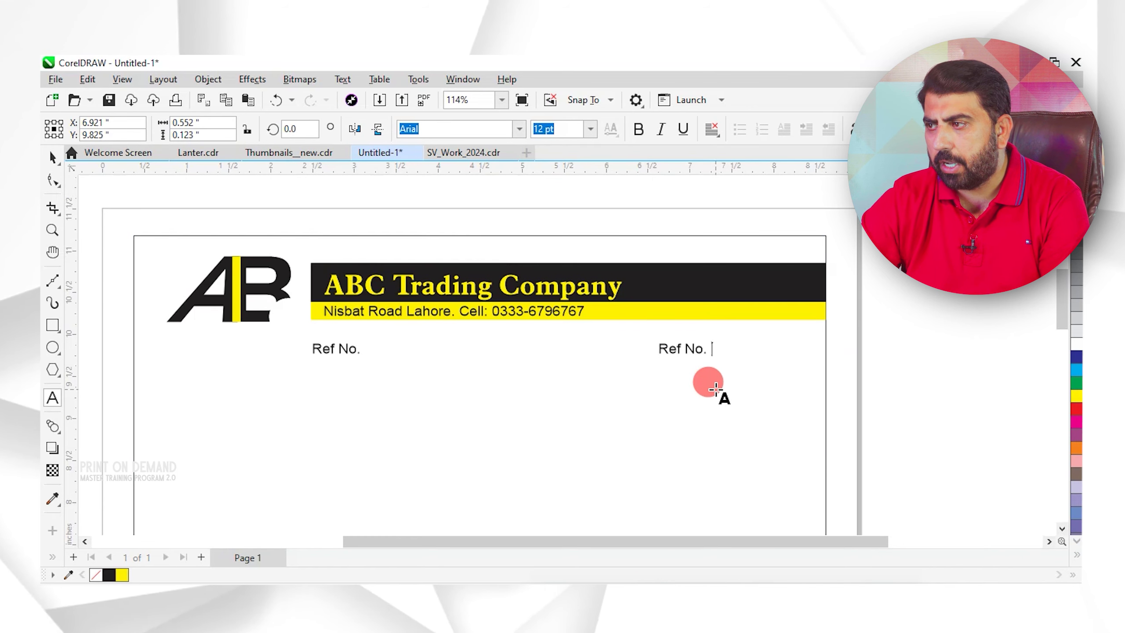
{"action": "type", "text": "Date:"}
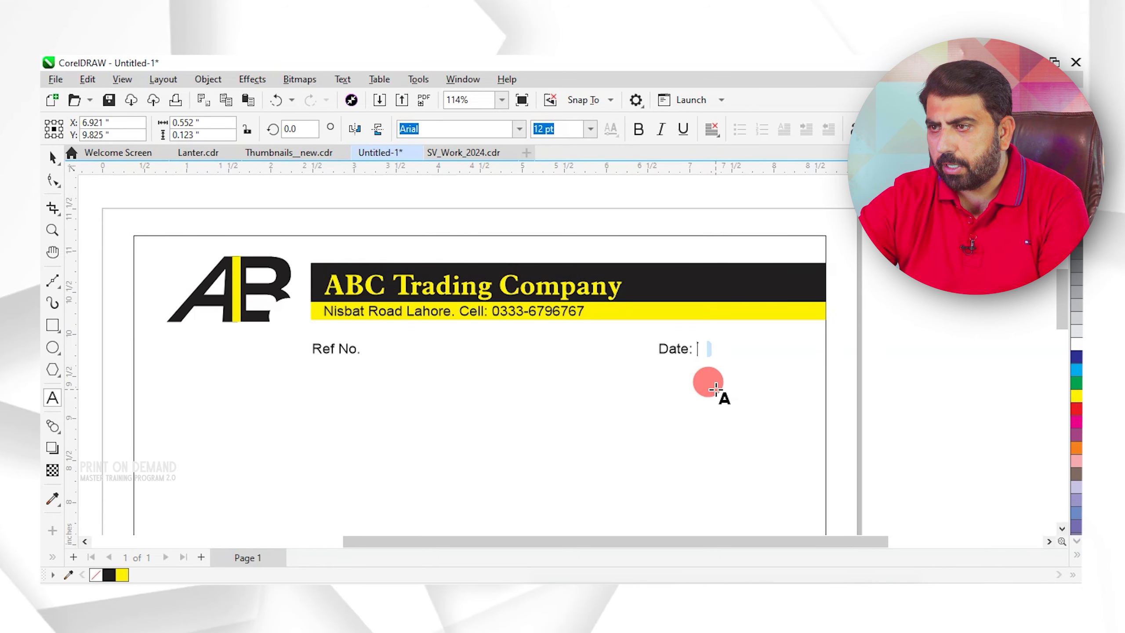
{"action": "left_click", "coordinate": [51, 158]}
{"action": "key", "text": "Escape"}
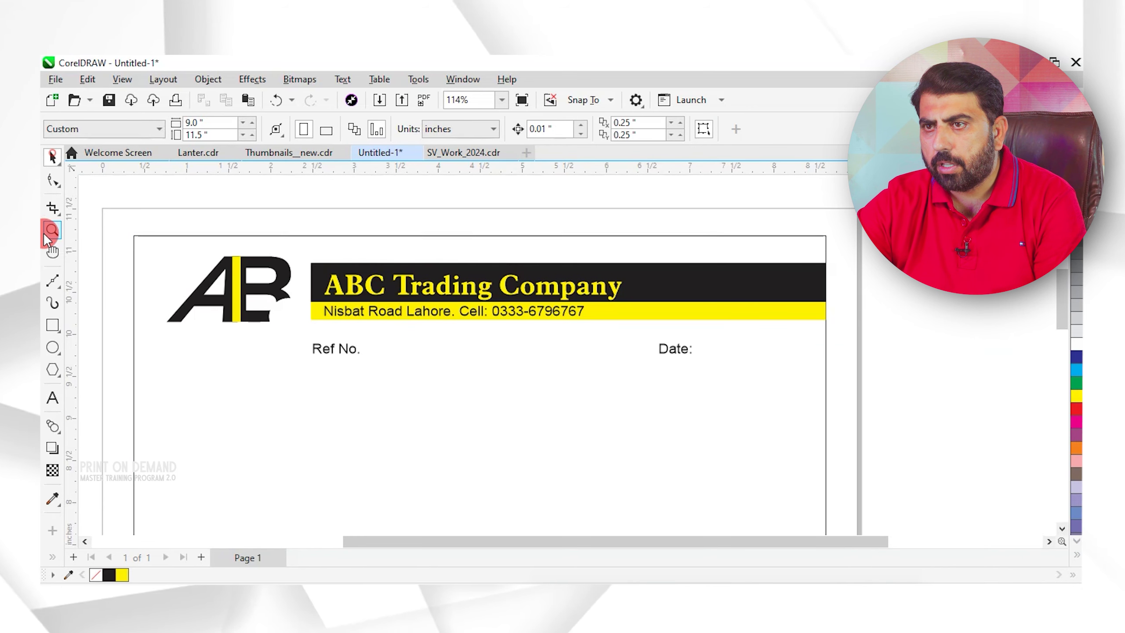
Draw a horizontal fill-in line about 1.607 inches long after "Ref No.".
{"action": "left_click", "coordinate": [52, 280]}
{"action": "left_click", "coordinate": [70, 296]}
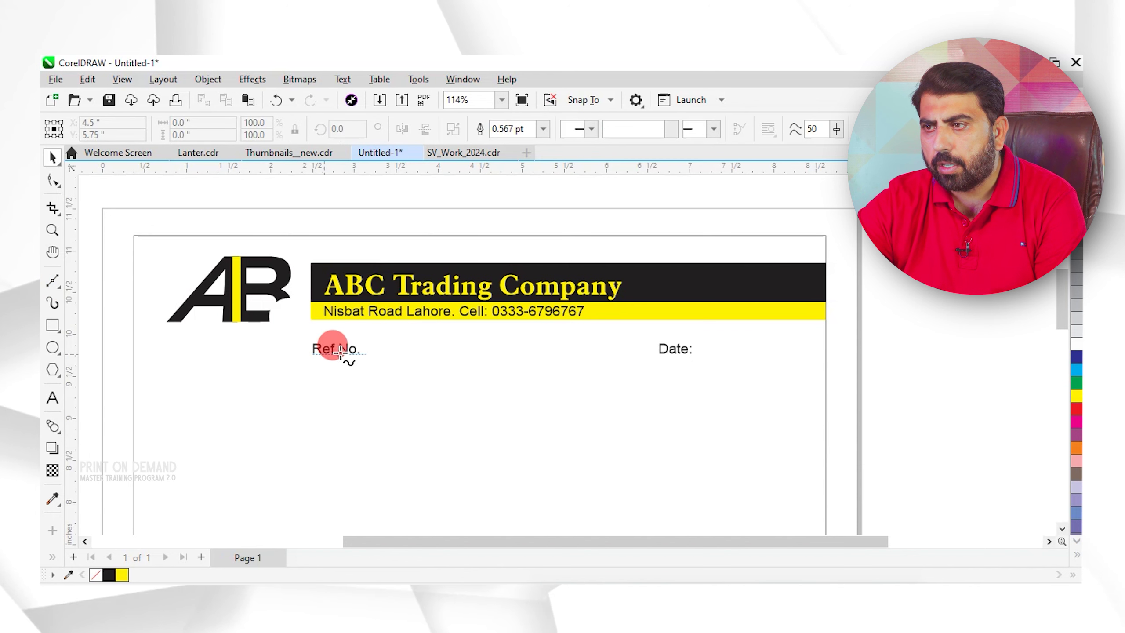
{"action": "left_click", "coordinate": [366, 353]}
{"action": "left_click", "coordinate": [500, 354]}
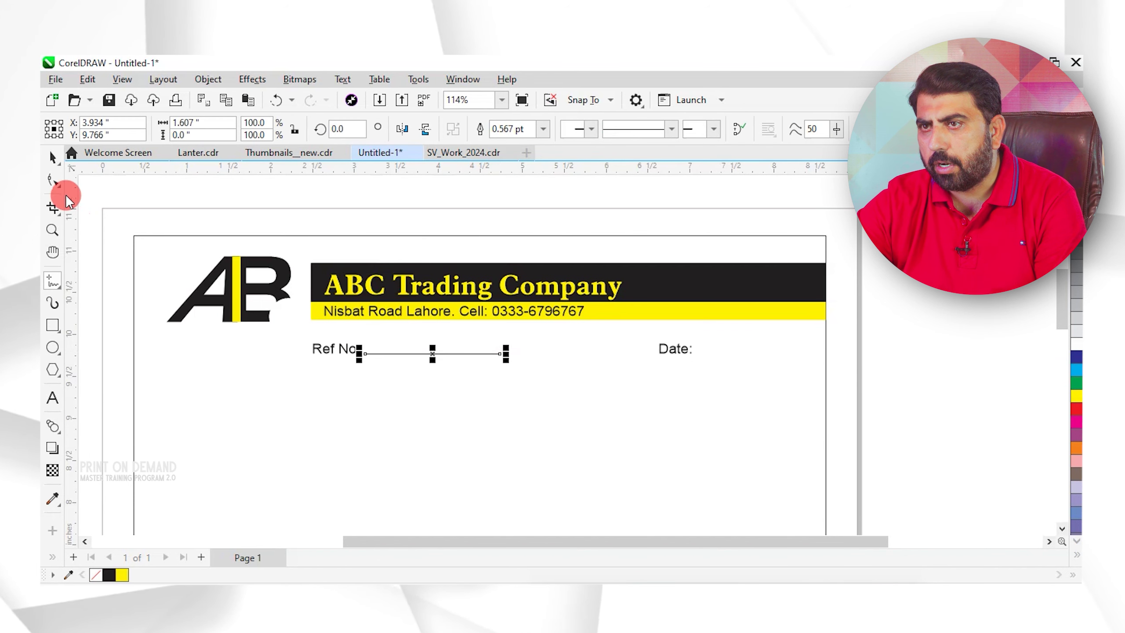
Shorten the fill-in line after "Ref No." and place a copy of it after "Date:".
{"action": "left_click", "coordinate": [50, 159]}
{"action": "left_click", "coordinate": [500, 360]}
{"action": "left_click", "coordinate": [489, 354]}
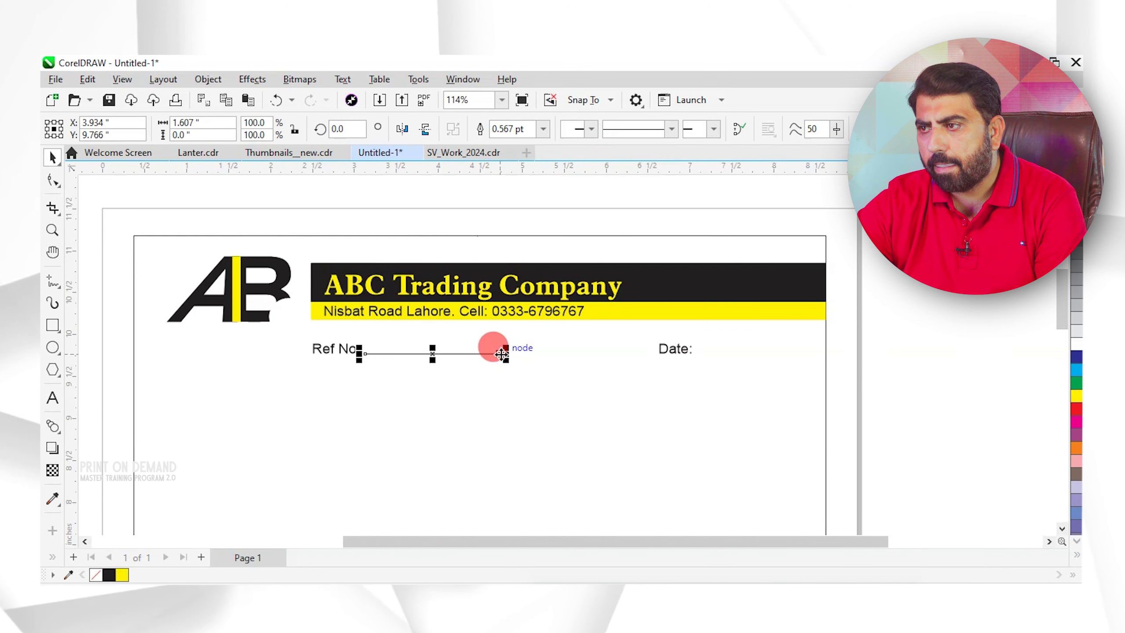
{"action": "left_click_drag", "start_coordinate": [501, 354], "coordinate": [768, 394]}
{"action": "key", "text": "ctrl+z"}
{"action": "left_click", "coordinate": [758, 397]}
{"action": "key", "text": "F4"}
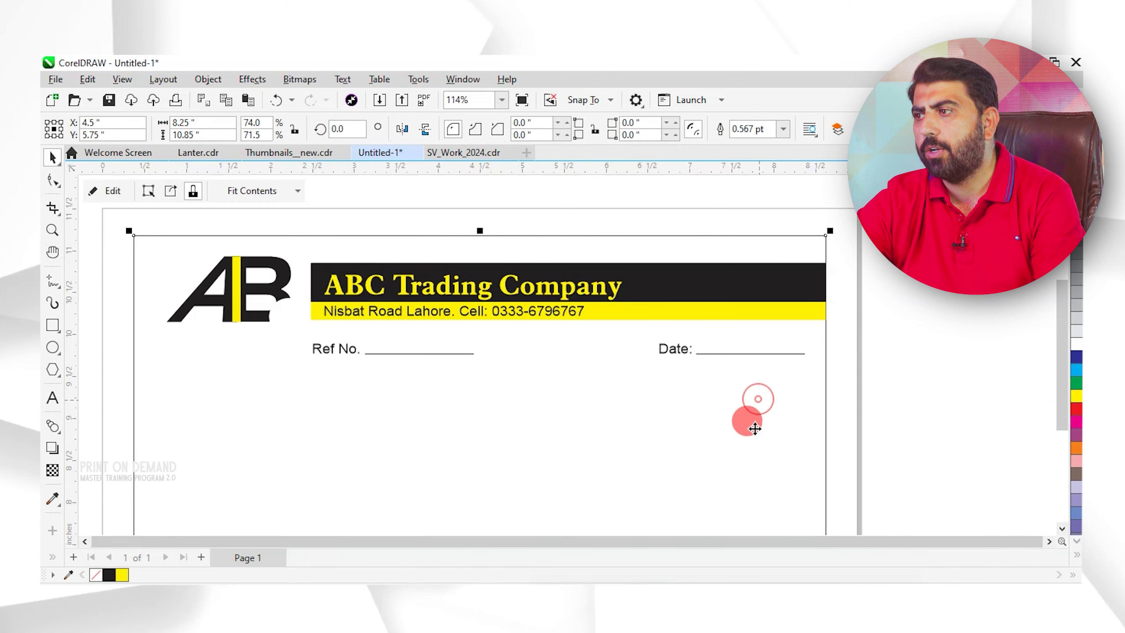
{"action": "left_click", "coordinate": [754, 452]}
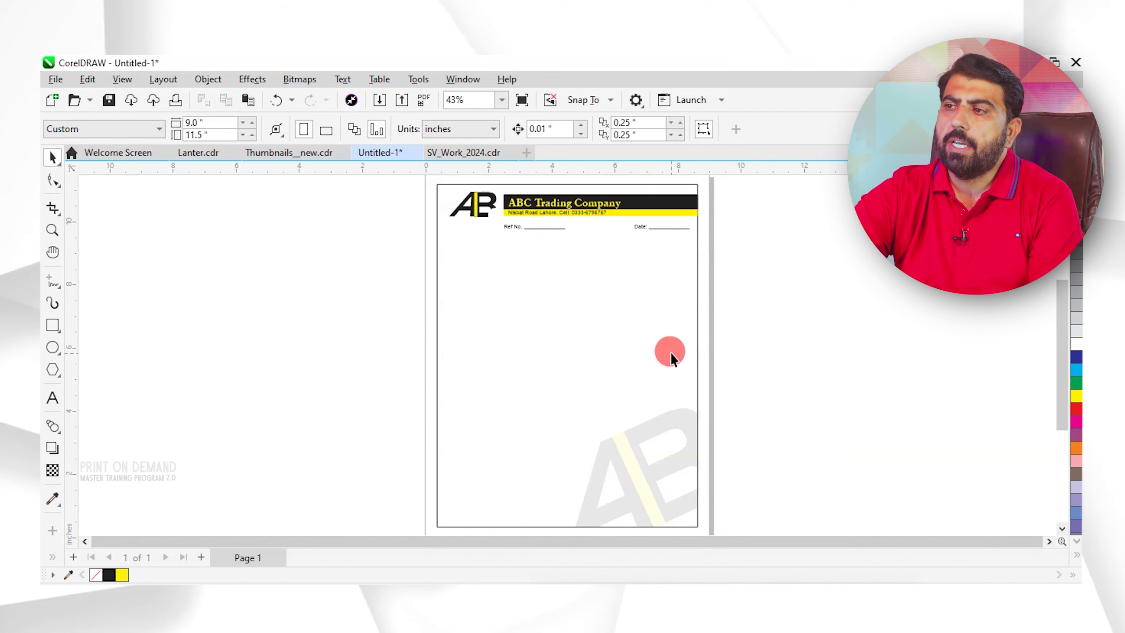
Move the logo, header bars, and "Ref No." and "Date:" lines slightly down within the page frame.
{"action": "left_click_drag", "start_coordinate": [725, 280], "coordinate": [447, 197]}
{"action": "left_click_drag", "start_coordinate": [574, 265], "coordinate": [611, 211]}
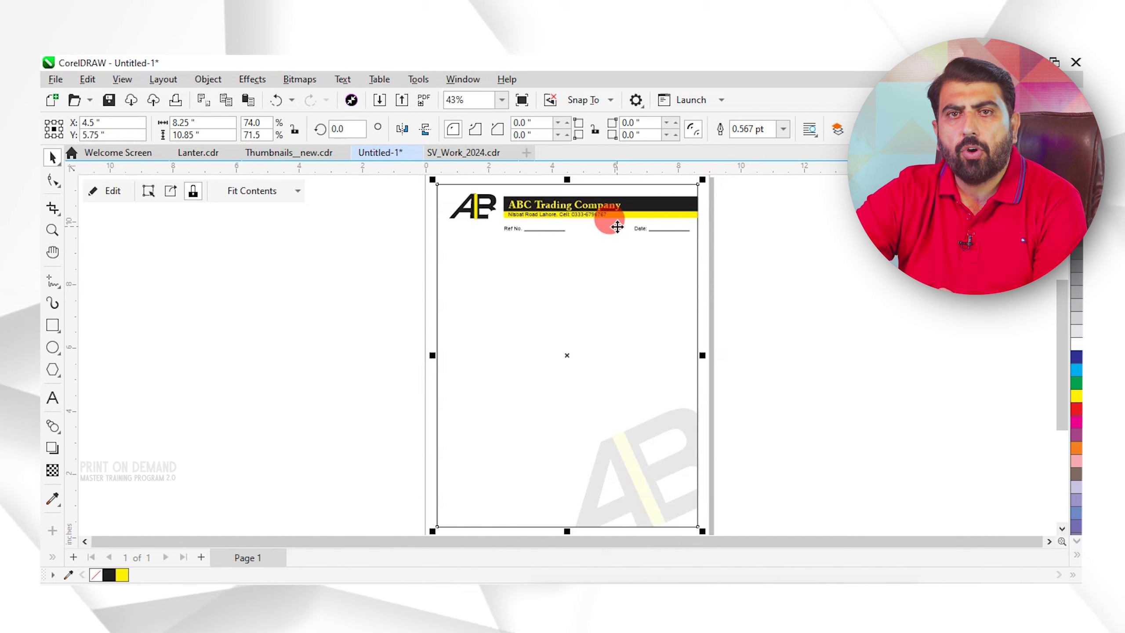
{"action": "key", "text": "Escape"}
{"action": "left_click", "coordinate": [599, 277]}
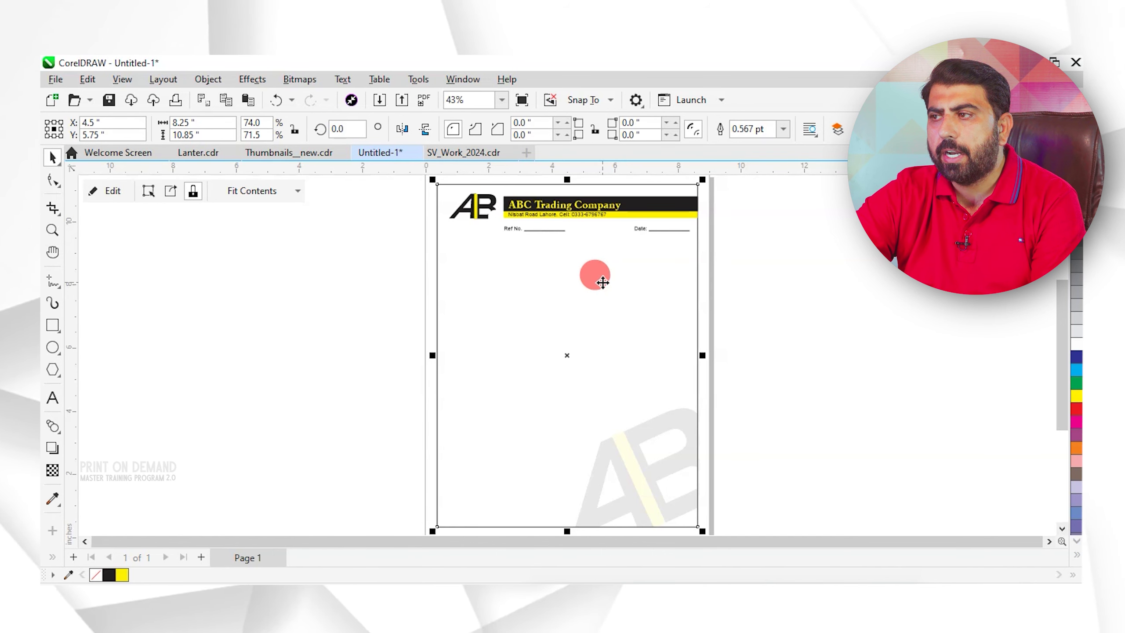
{"action": "left_click", "coordinate": [616, 330]}
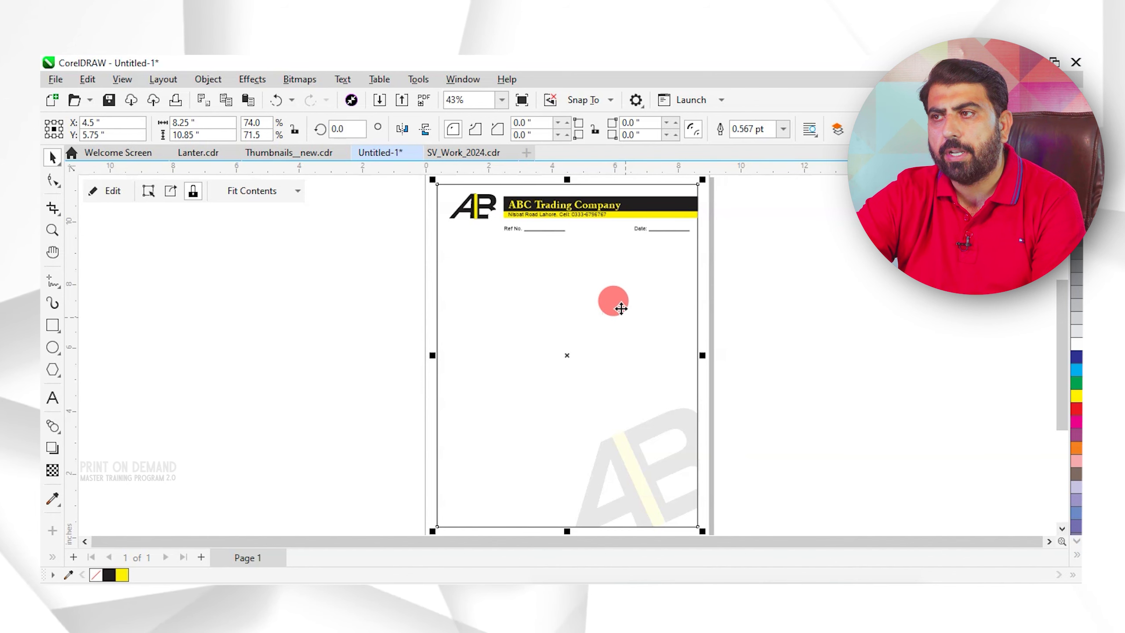
Lower the complete header group, including the reference and date lines, to widen the gap below the frame's top edge.
{"action": "left_click_drag", "start_coordinate": [411, 188], "coordinate": [771, 266]}
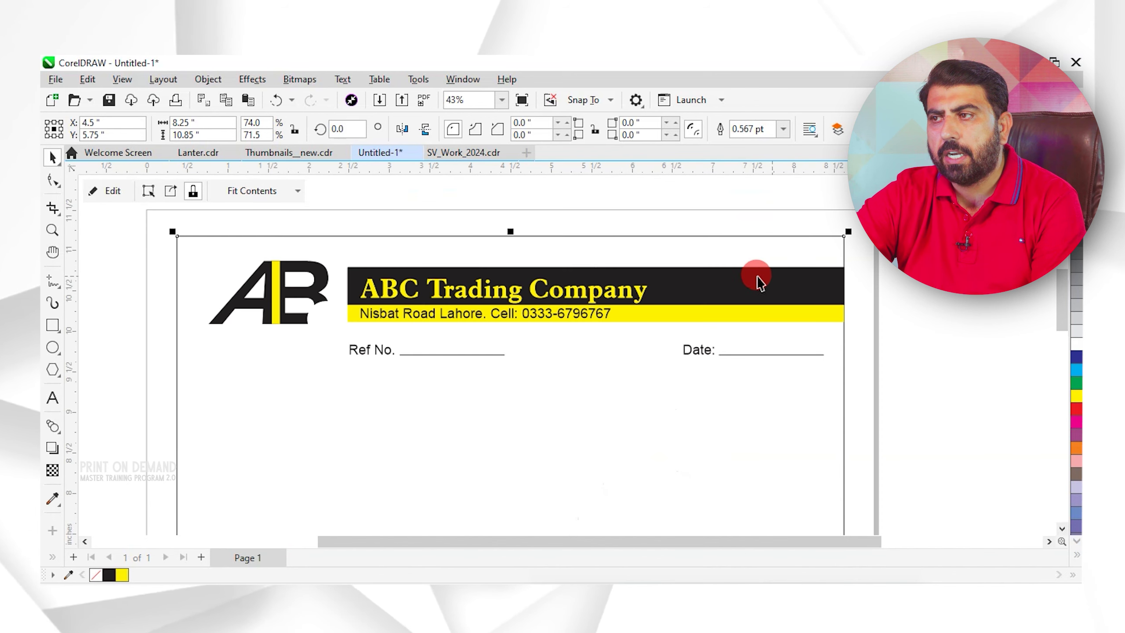
{"action": "left_click_drag", "start_coordinate": [864, 235], "coordinate": [186, 381]}
{"action": "left_click_drag", "start_coordinate": [407, 298], "coordinate": [453, 292]}
{"action": "key", "text": "ctrl+z"}
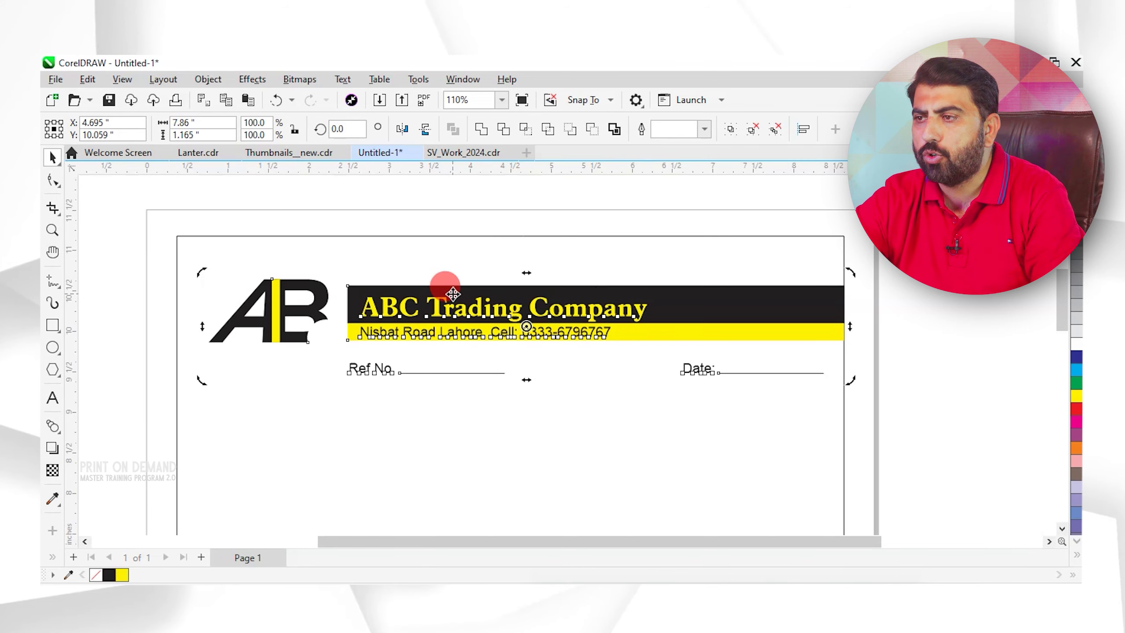
{"action": "mouse_move", "coordinate": [428, 280]}
{"action": "left_mouse_down"}
{"action": "mouse_move", "coordinate": [443, 284]}
{"action": "mouse_move", "coordinate": [431, 282]}
{"action": "left_mouse_up"}
{"action": "key", "text": "Escape"}
Draw an L-shaped corner mark about 0.223 by 0.198 inches and align it to the page frame's top-left corner.
{"action": "left_click", "coordinate": [54, 280]}
{"action": "key", "text": "F2"}
{"action": "left_click_drag", "start_coordinate": [144, 208], "coordinate": [394, 314]}
{"action": "left_click_drag", "start_coordinate": [387, 255], "coordinate": [322, 260]}
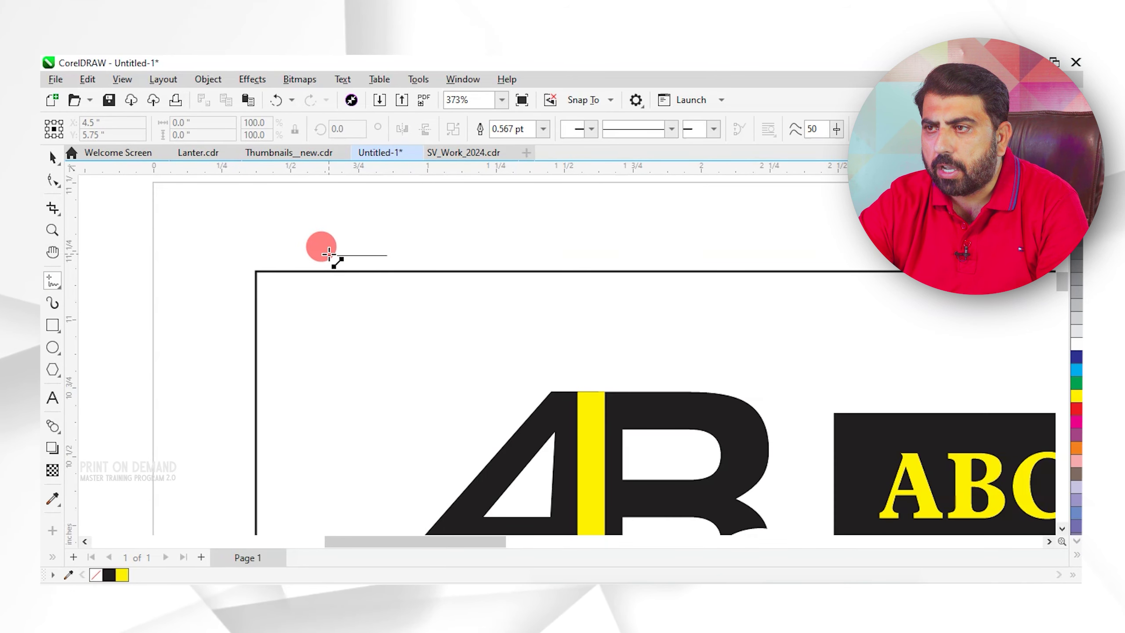
{"action": "left_click", "coordinate": [326, 256]}
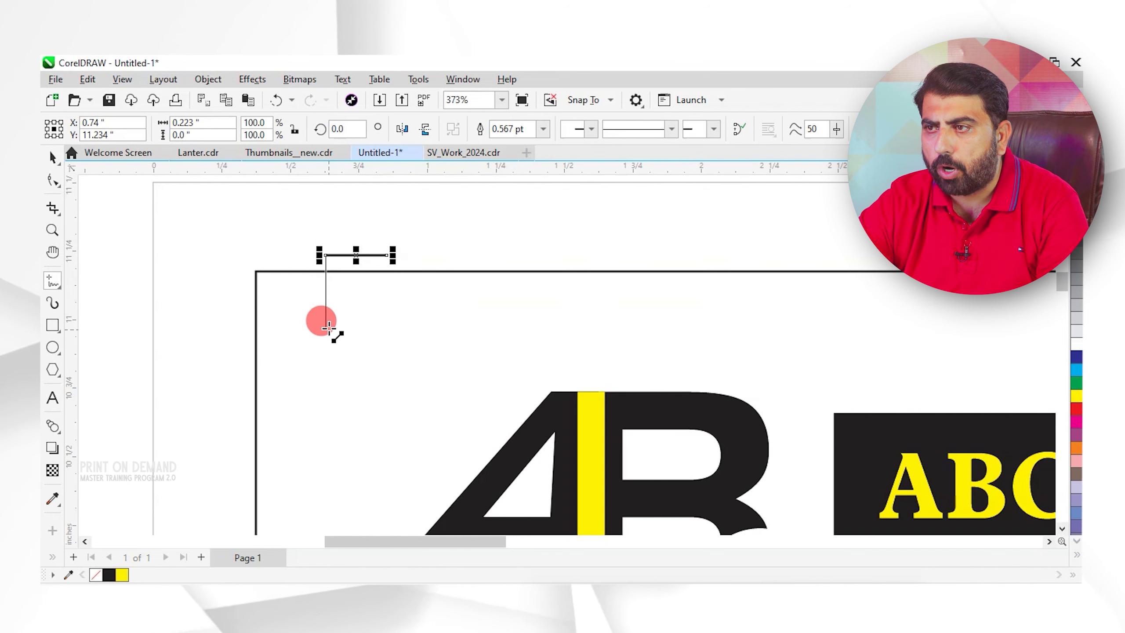
{"action": "left_click", "coordinate": [329, 309]}
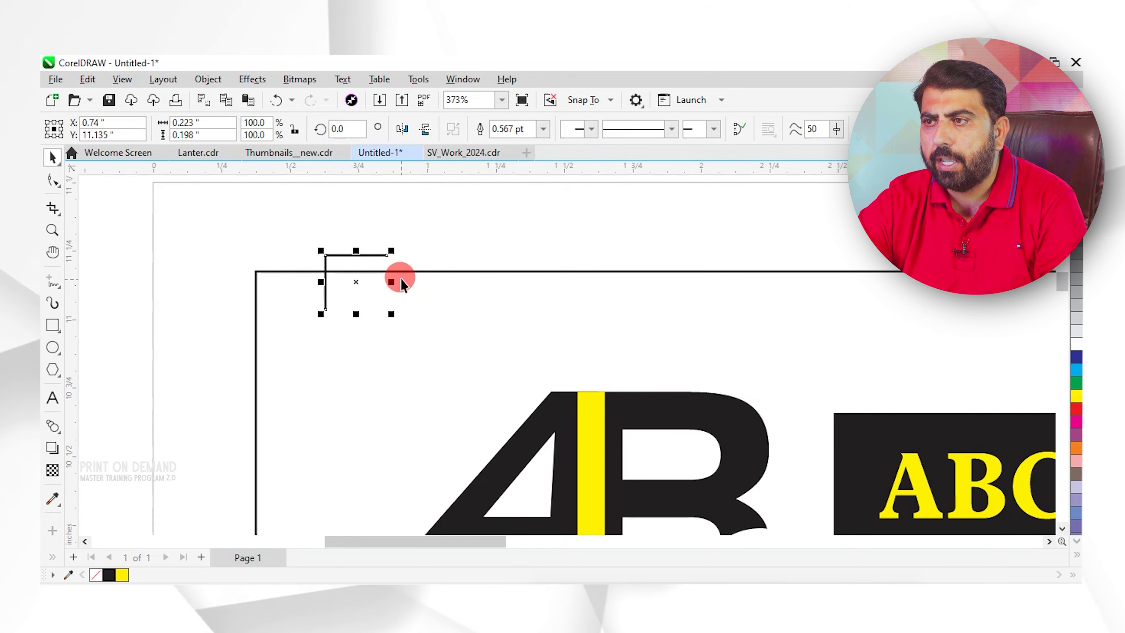
{"action": "left_click", "coordinate": [403, 271], "text": "shift"}
{"action": "key", "text": "l"}
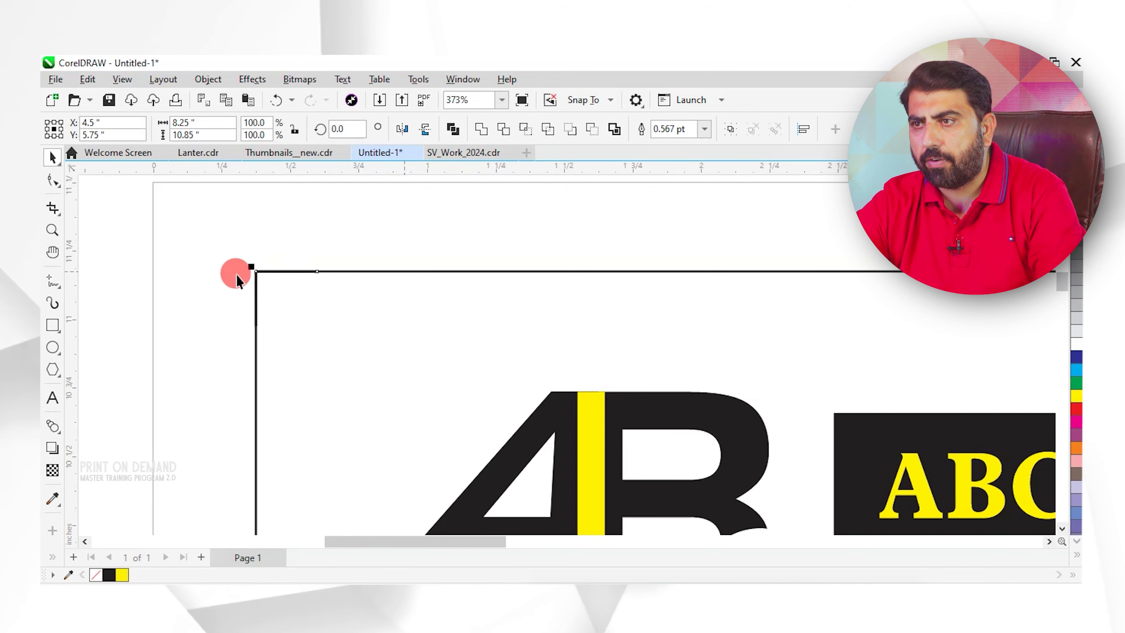
Make a horizontally mirrored copy of the corner mark and align it to the page frame's top-right corner.
{"action": "left_click_drag", "start_coordinate": [228, 254], "coordinate": [410, 364]}
{"action": "left_click_drag", "start_coordinate": [254, 298], "coordinate": [378, 293]}
{"action": "left_click", "coordinate": [405, 274]}
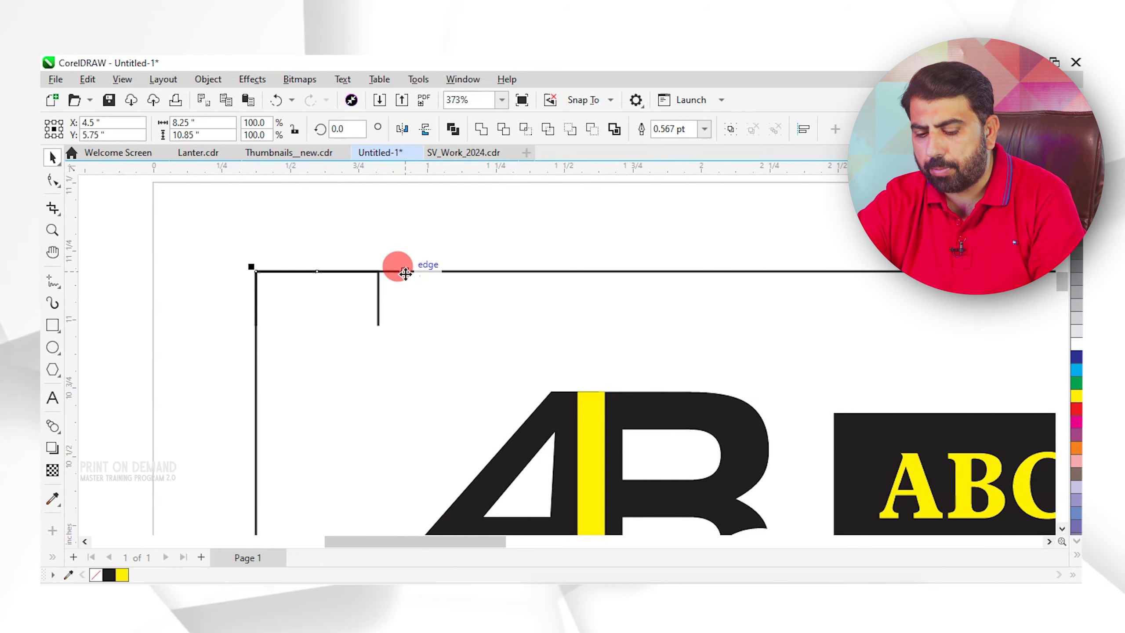
Make a vertically mirrored copy of both top corner marks and align it to the frame's bottom edge.
{"action": "key", "text": "shift+F4"}
{"action": "left_click", "coordinate": [419, 182]}
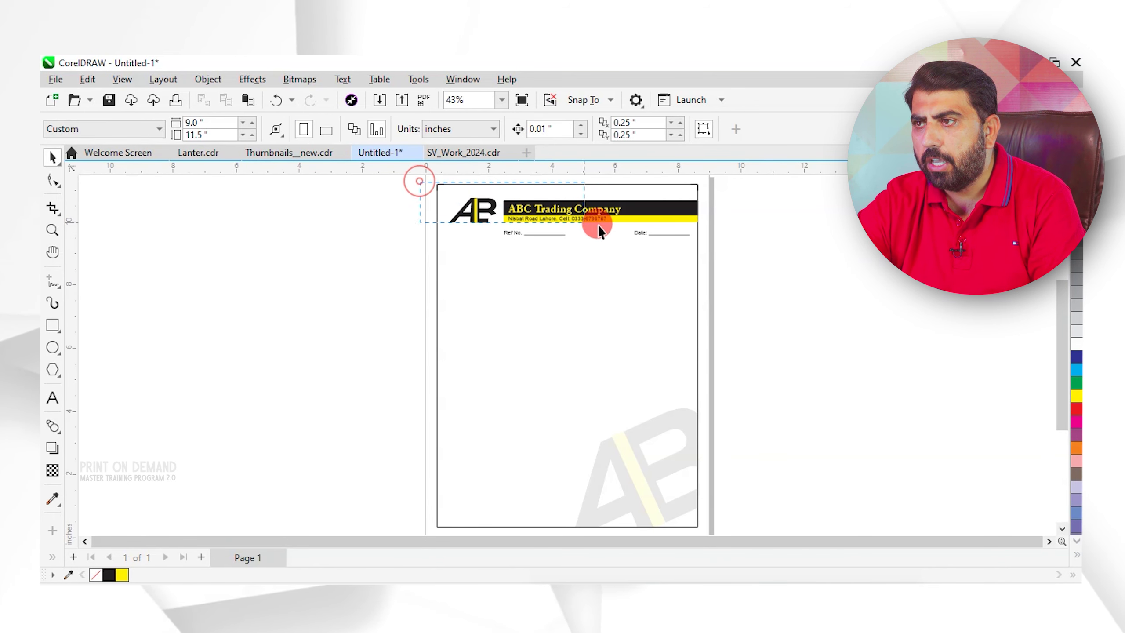
{"action": "left_click_drag", "start_coordinate": [716, 215], "coordinate": [716, 215]}
{"action": "left_click_drag", "start_coordinate": [565, 181], "coordinate": [565, 194]}
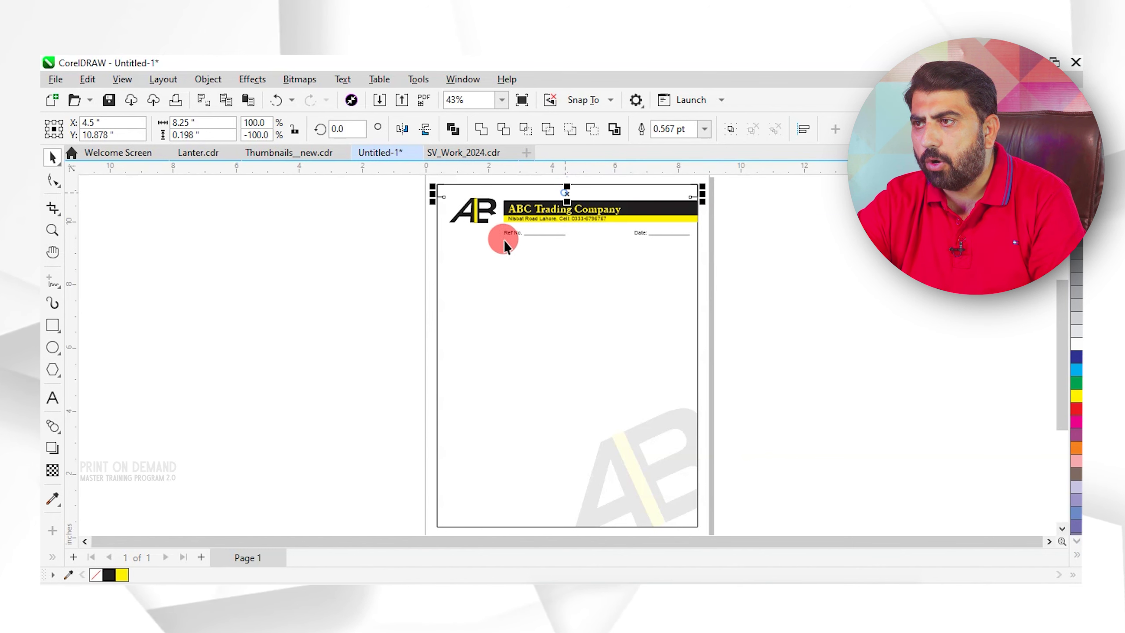
{"action": "left_click", "coordinate": [438, 277]}
{"action": "key", "text": "b"}
{"action": "key", "text": "Escape"}
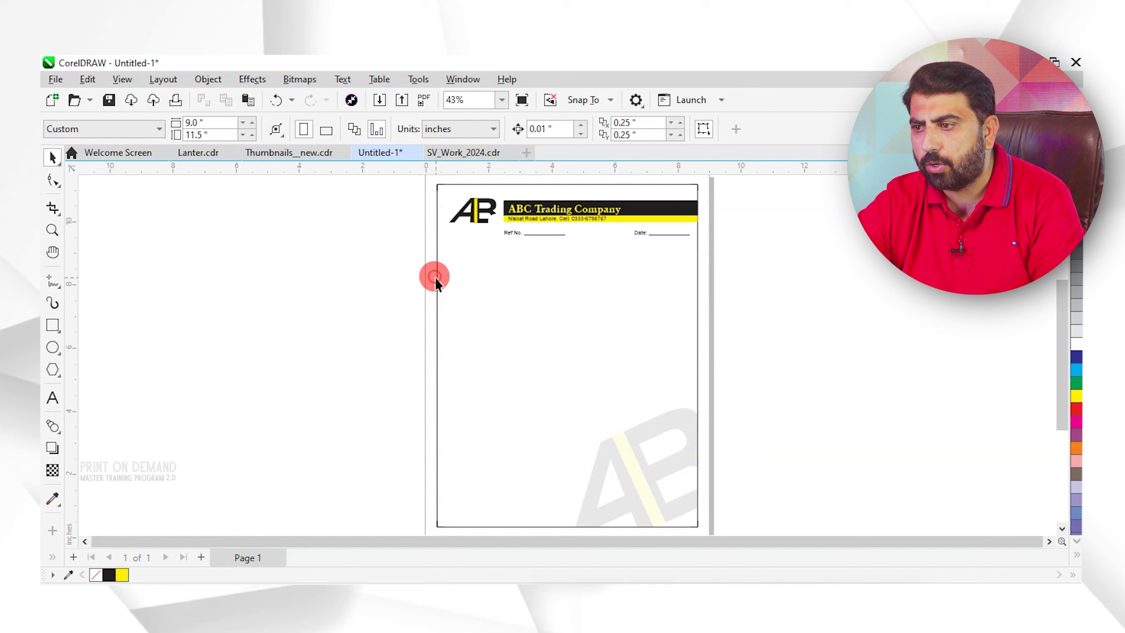
Remove the outline from the page frame rectangle, leaving its contents in place.
{"action": "left_click", "coordinate": [510, 193]}
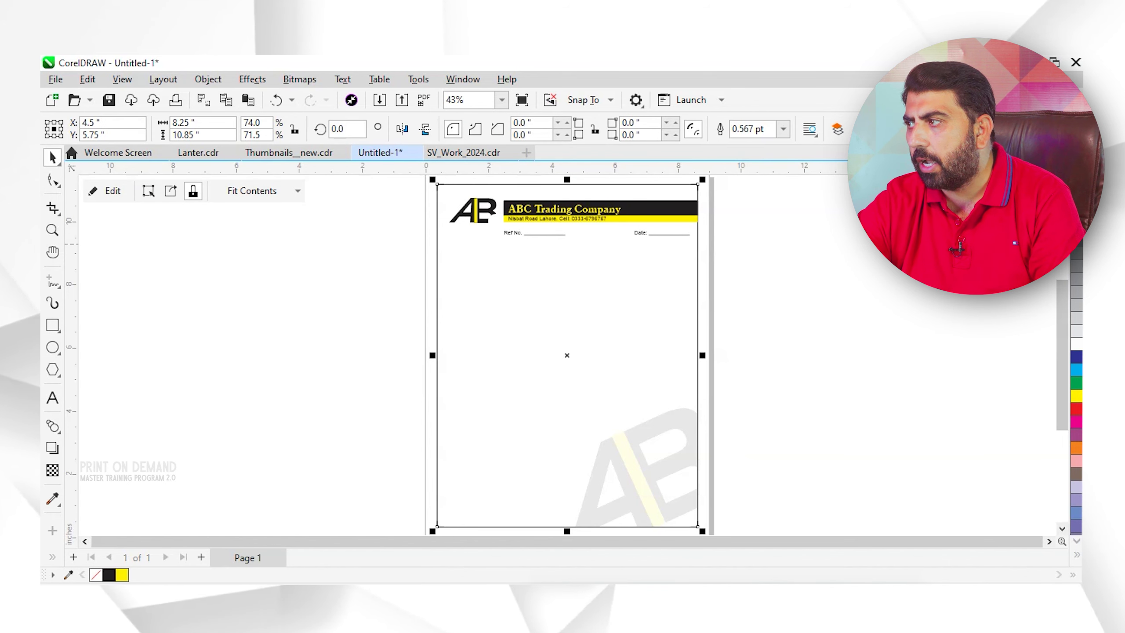
{"action": "right_click", "coordinate": [1076, 201]}
{"action": "left_click", "coordinate": [881, 264]}
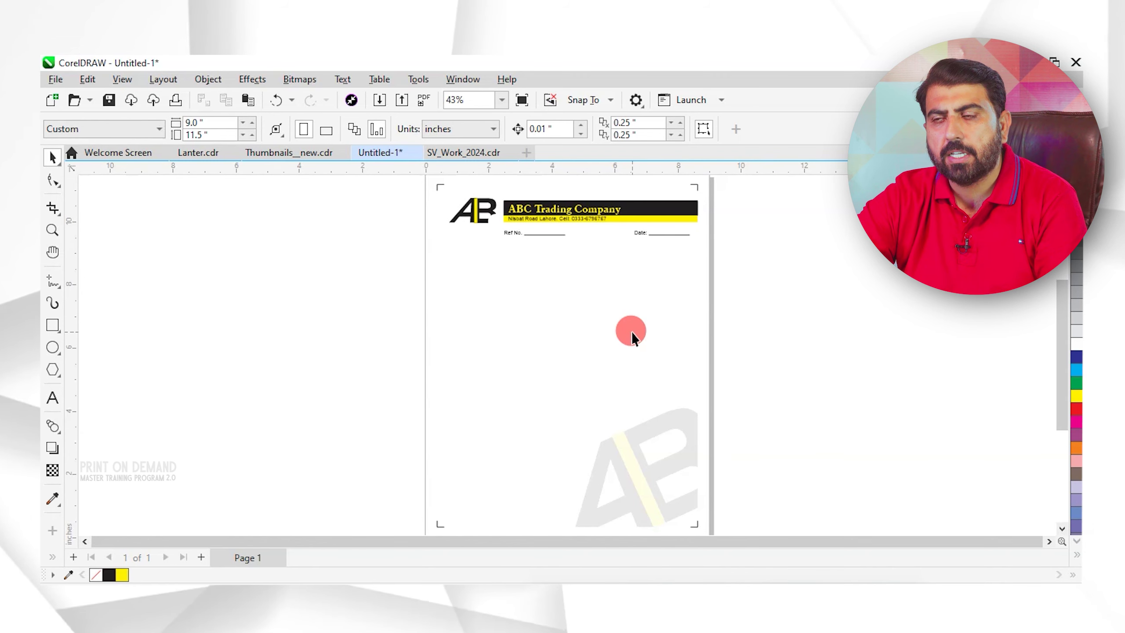
{"action": "key", "text": "ctrl+a"}
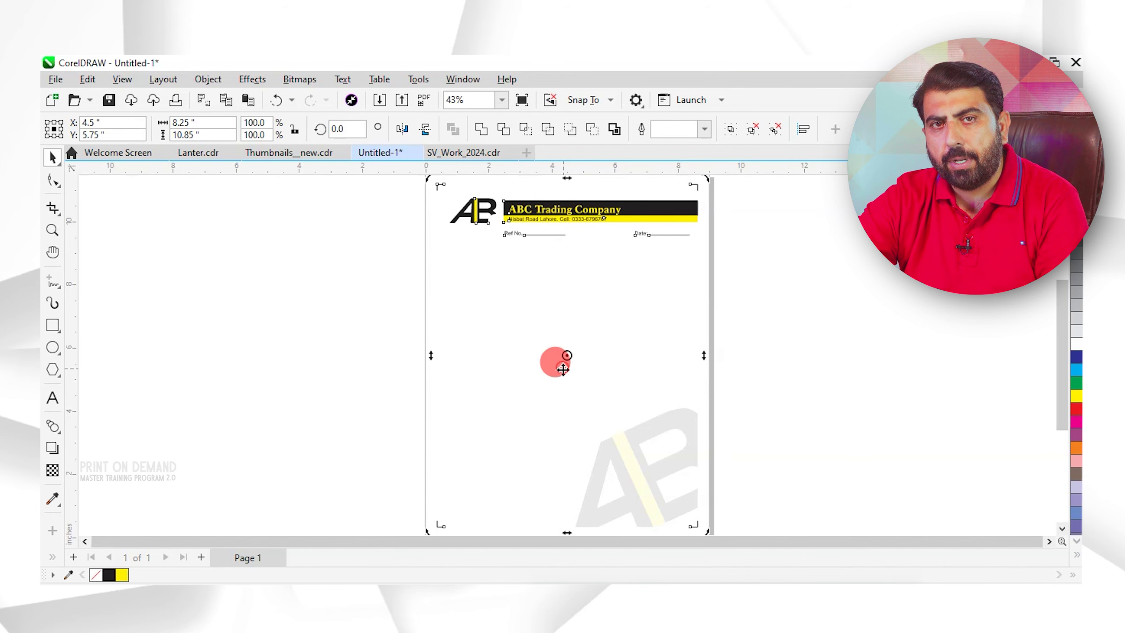
{"action": "left_click", "coordinate": [562, 360]}
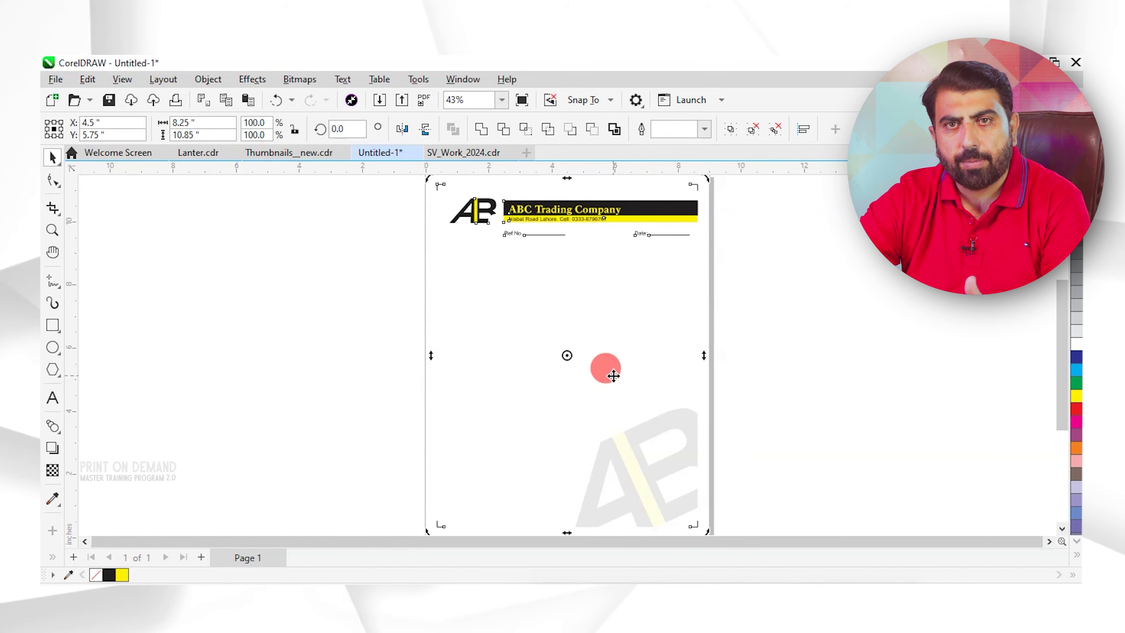
{"action": "left_click", "coordinate": [498, 265]}
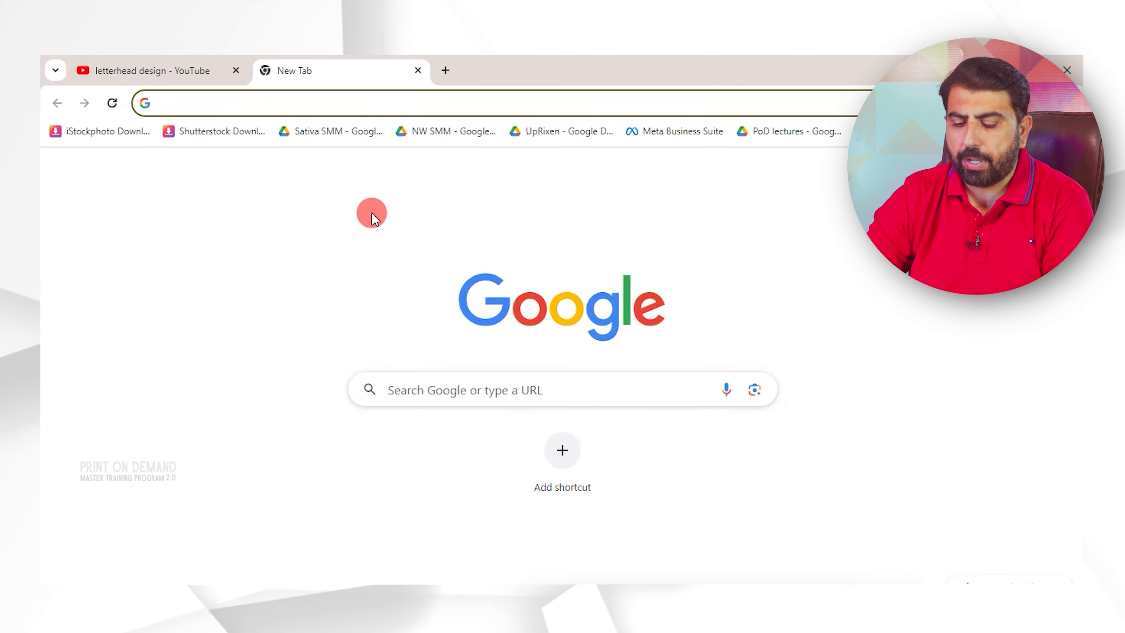
{"action": "type", "text": "letter"}
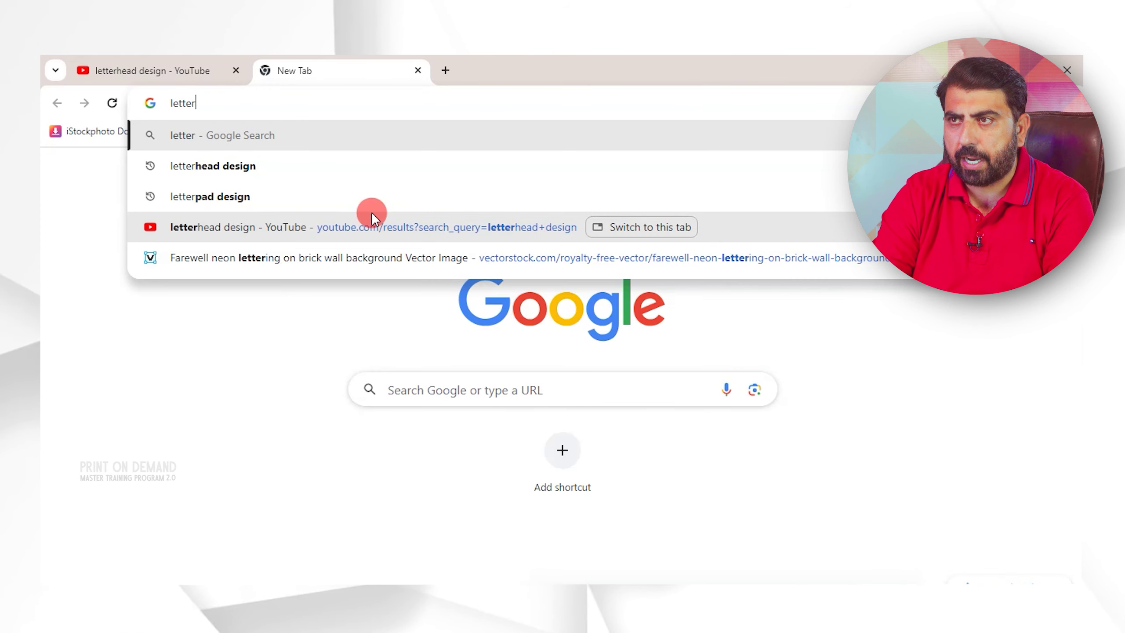
{"action": "type", "text": "dead"}
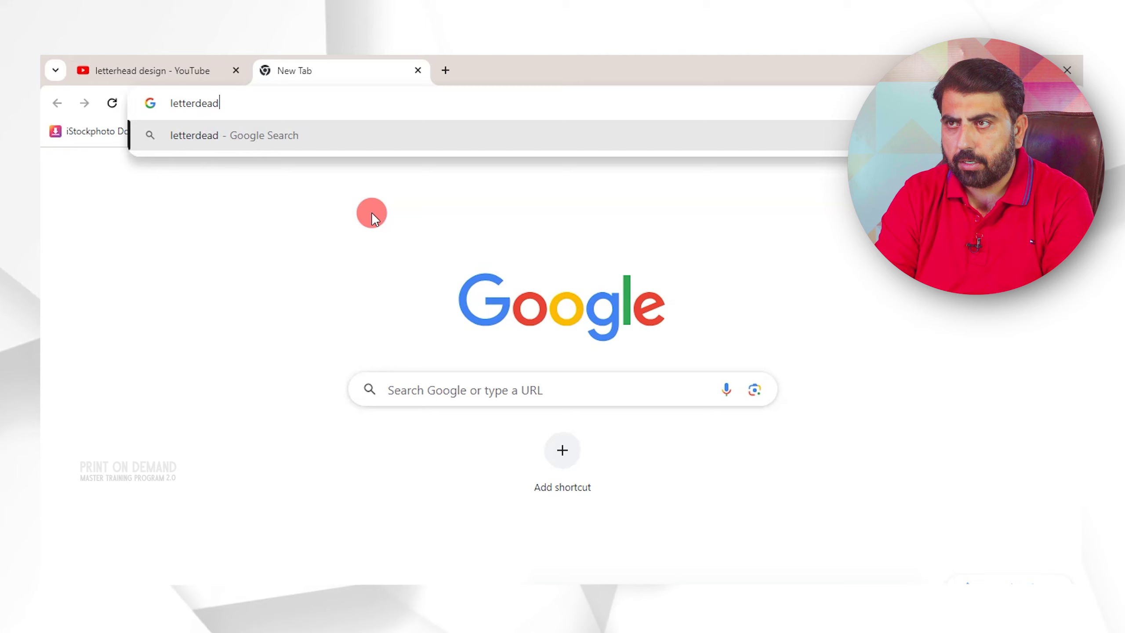
{"action": "key", "text": "BackSpace"}
{"action": "key", "text": "BackSpace"}
{"action": "key", "text": "BackSpace"}
{"action": "key", "text": "BackSpace"}
{"action": "key", "text": "BackSpace"}
{"action": "key", "text": "BackSpace"}
{"action": "key", "text": "BackSpace"}
{"action": "key", "text": "BackSpace"}
{"action": "key", "text": "BackSpace"}
{"action": "key", "text": "BackSpace"}
Search Google in the web browser for "letterhead mockup".
{"action": "type", "text": "lett"}
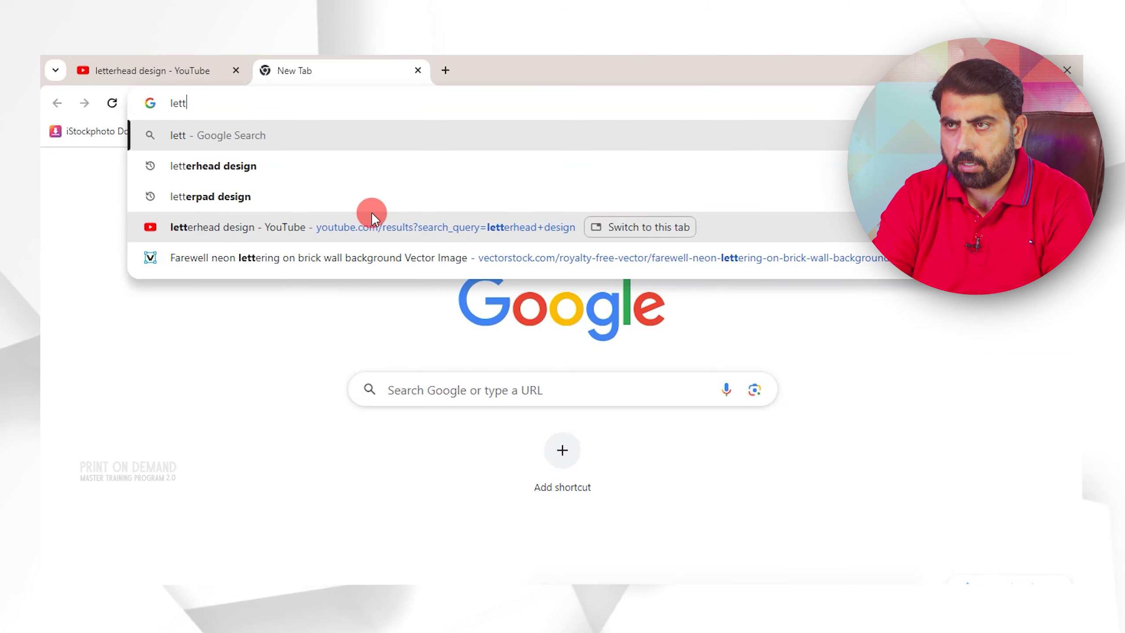
{"action": "type", "text": "ered head m"}
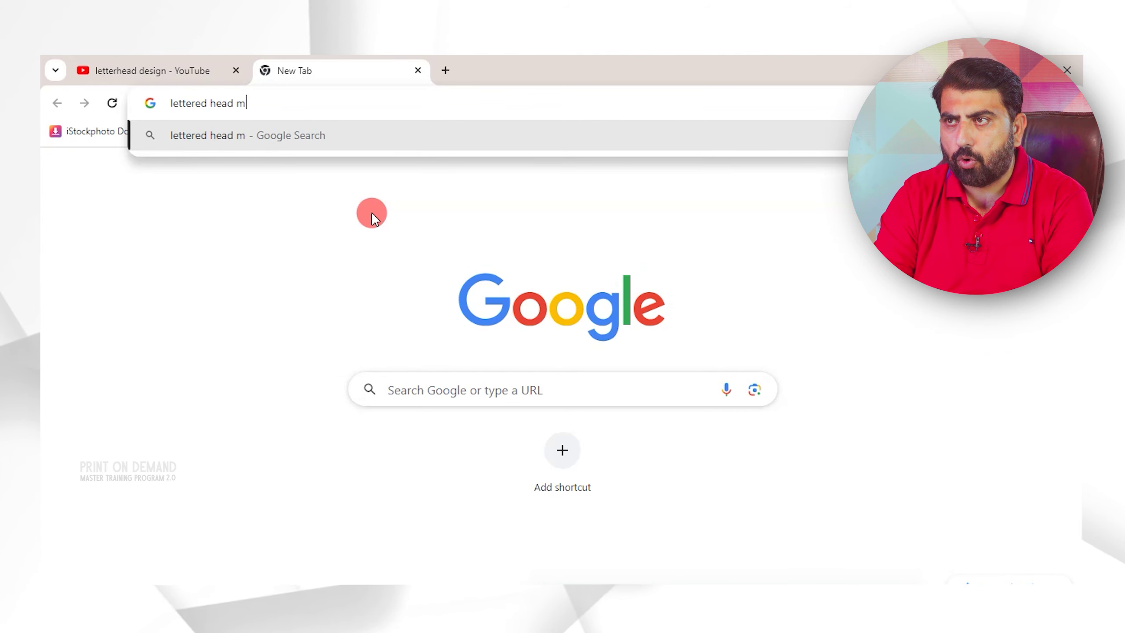
{"action": "type", "text": "ockup"}
{"action": "key", "text": "Return"}
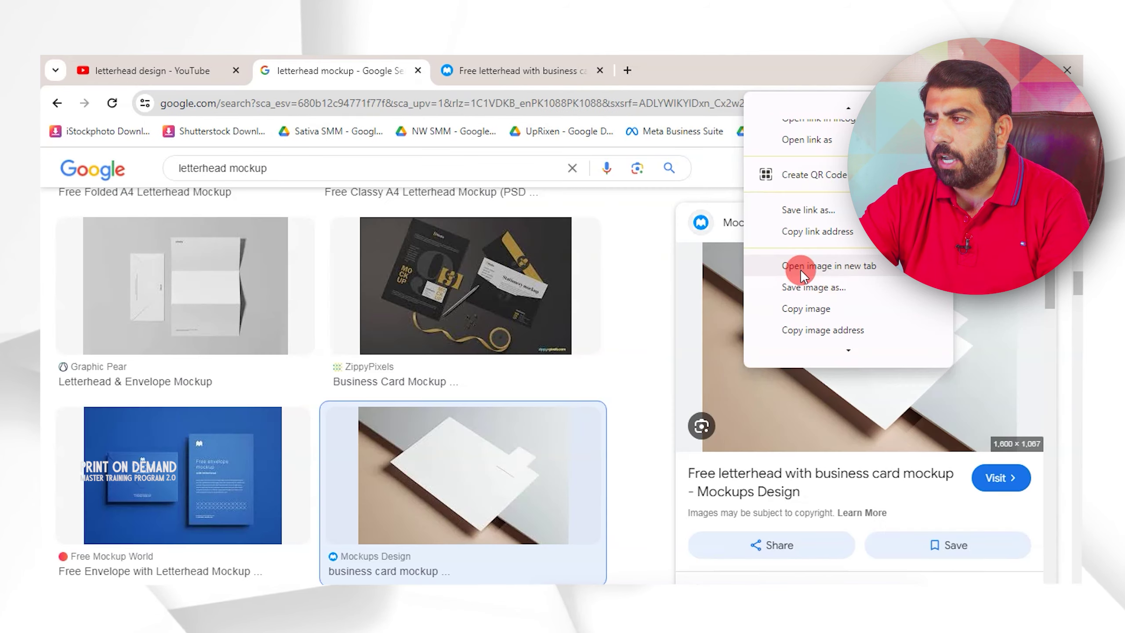
Open the blank letterhead with business card mockup image full size, copy it, and paste it into Untitled-1 in CorelDRAW.
{"action": "left_click", "coordinate": [802, 266]}
{"action": "left_click", "coordinate": [691, 72]}
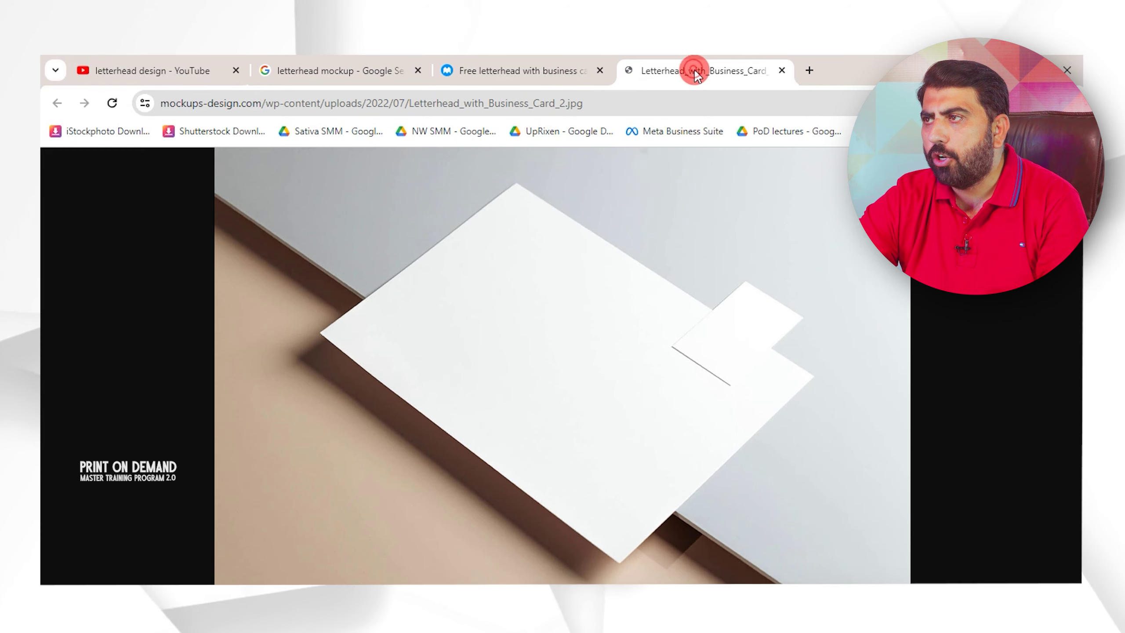
{"action": "right_click", "coordinate": [539, 273]}
{"action": "left_click", "coordinate": [605, 333]}
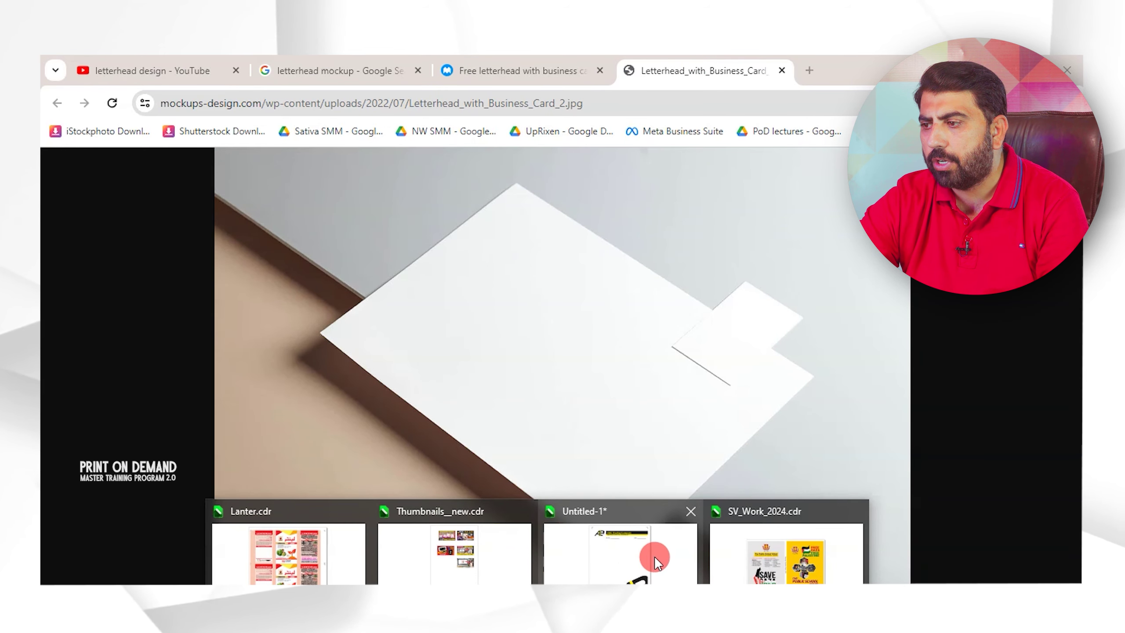
{"action": "left_click", "coordinate": [652, 557]}
{"action": "key", "text": "ctrl+v"}
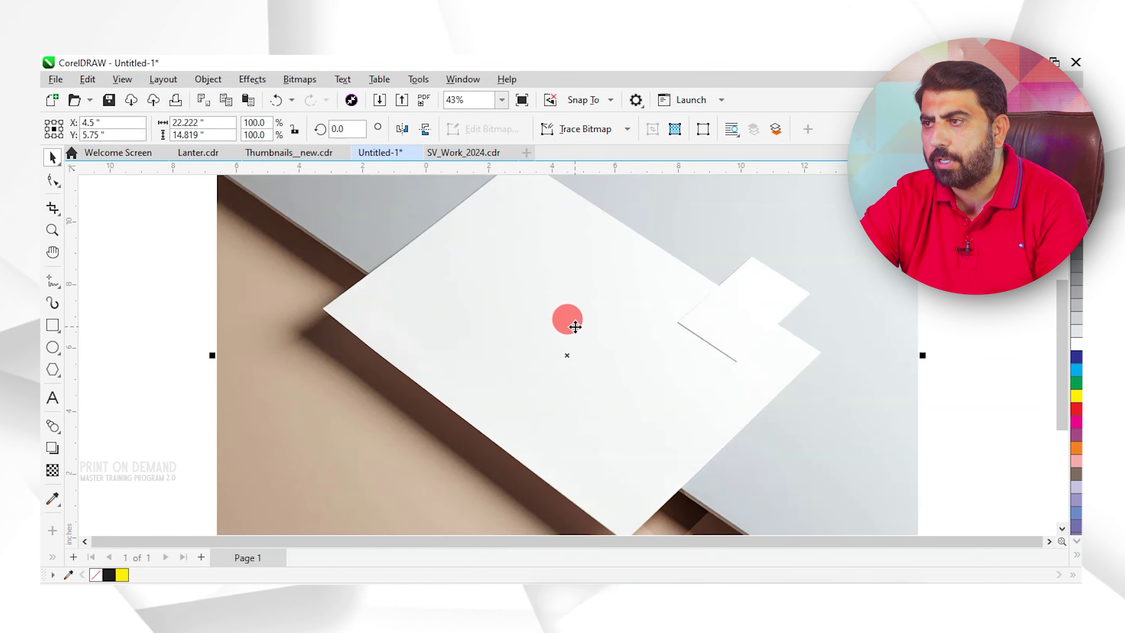
Move the mockup image to the empty area beside the page's left edge and scale it down proportionally.
{"action": "scroll", "coordinate": [571, 321], "scroll_direction": "down", "scroll_amount": 2}
{"action": "left_click_drag", "start_coordinate": [553, 341], "coordinate": [264, 381]}
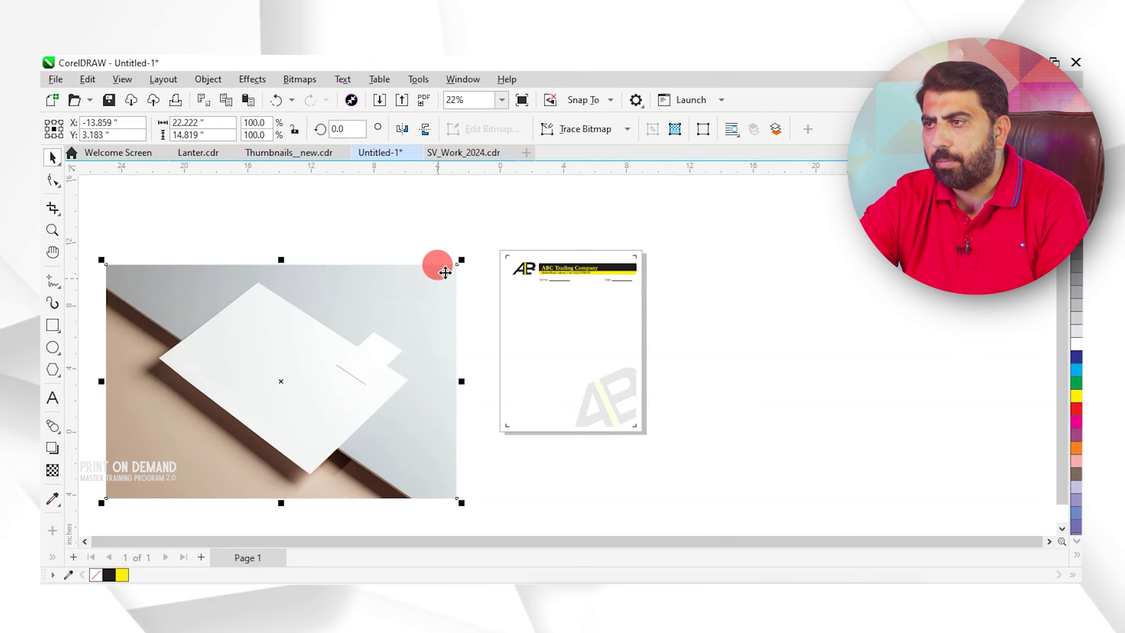
{"action": "left_click_drag", "start_coordinate": [459, 262], "coordinate": [438, 306]}
Delete the top pair and the bottom pair of corner marks from the letterhead.
{"action": "left_click", "coordinate": [541, 269]}
{"action": "left_click", "coordinate": [541, 272]}
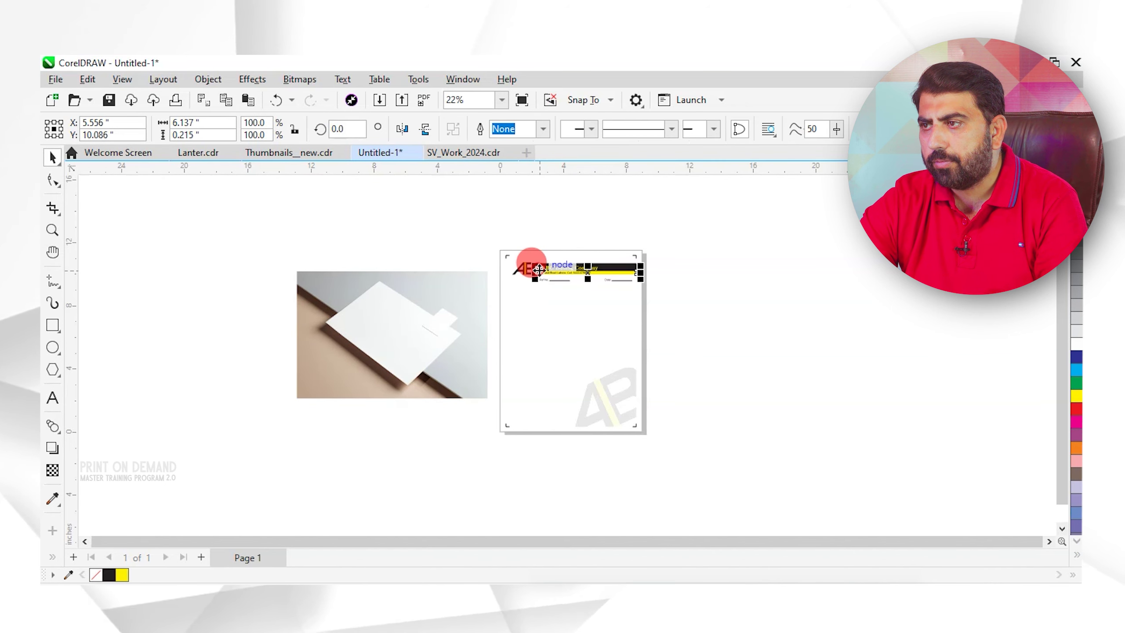
{"action": "left_click", "coordinate": [507, 263]}
{"action": "left_click_drag", "start_coordinate": [492, 230], "coordinate": [663, 261]}
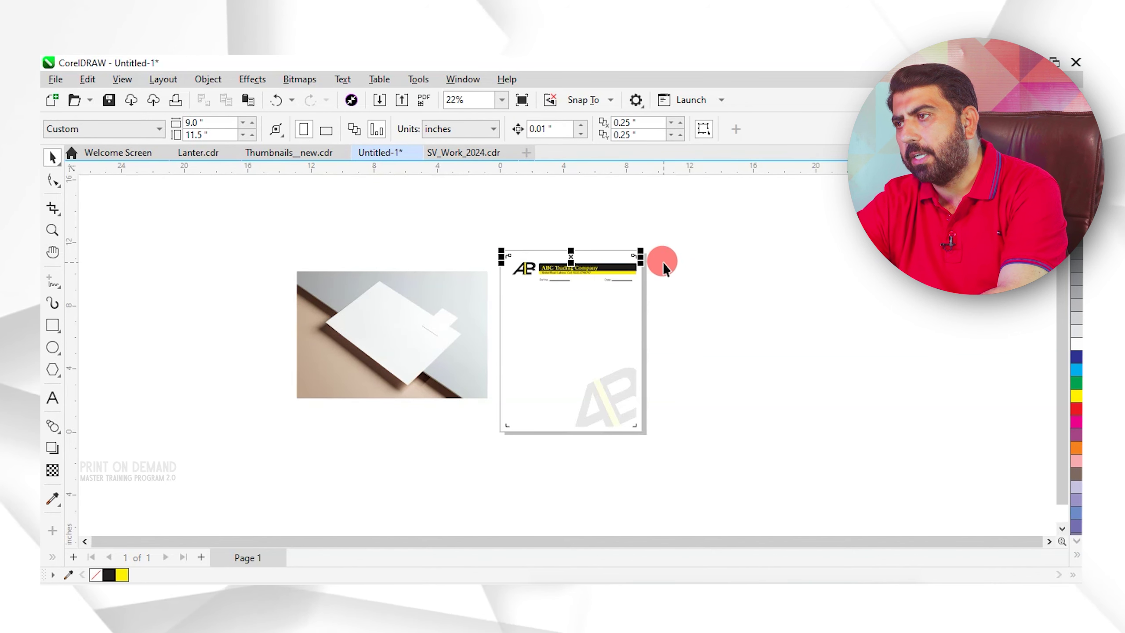
{"action": "key", "text": "Delete"}
{"action": "left_click_drag", "start_coordinate": [492, 460], "coordinate": [491, 460]}
{"action": "key", "text": "Delete"}
Group all the letterhead artwork and place a copy of it over the mockup image's left side.
{"action": "left_click_drag", "start_coordinate": [462, 239], "coordinate": [667, 440]}
{"action": "key", "text": "ctrl+g"}
{"action": "left_click_drag", "start_coordinate": [588, 276], "coordinate": [251, 309]}
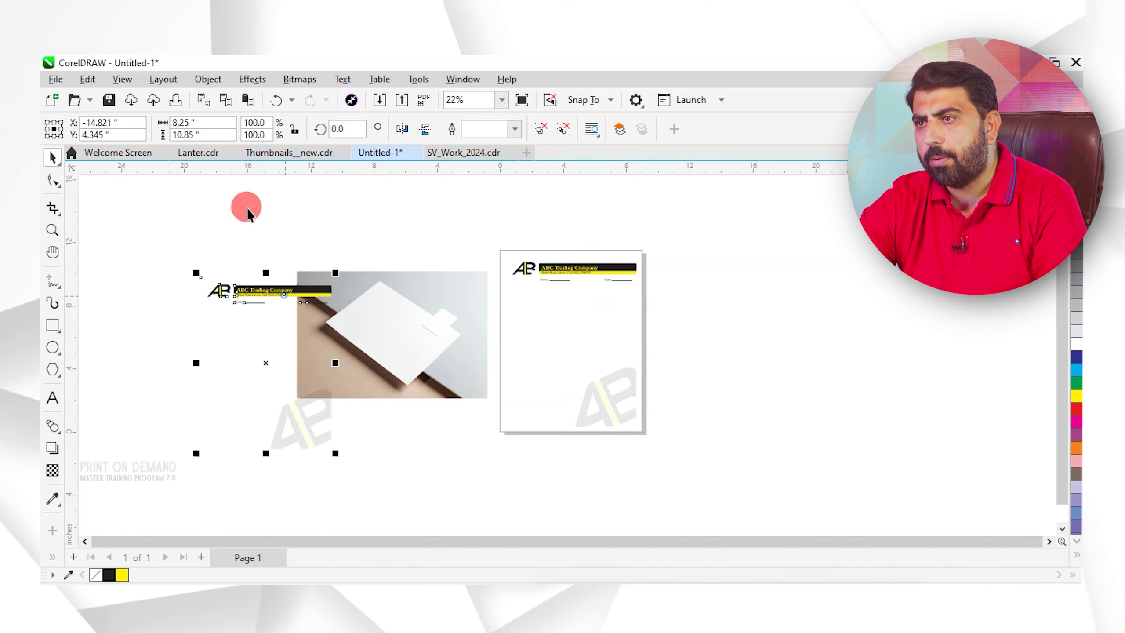
Convert the copied letterhead group to a 300 dpi CMYK bitmap with a transparent background.
{"action": "left_click", "coordinate": [283, 82]}
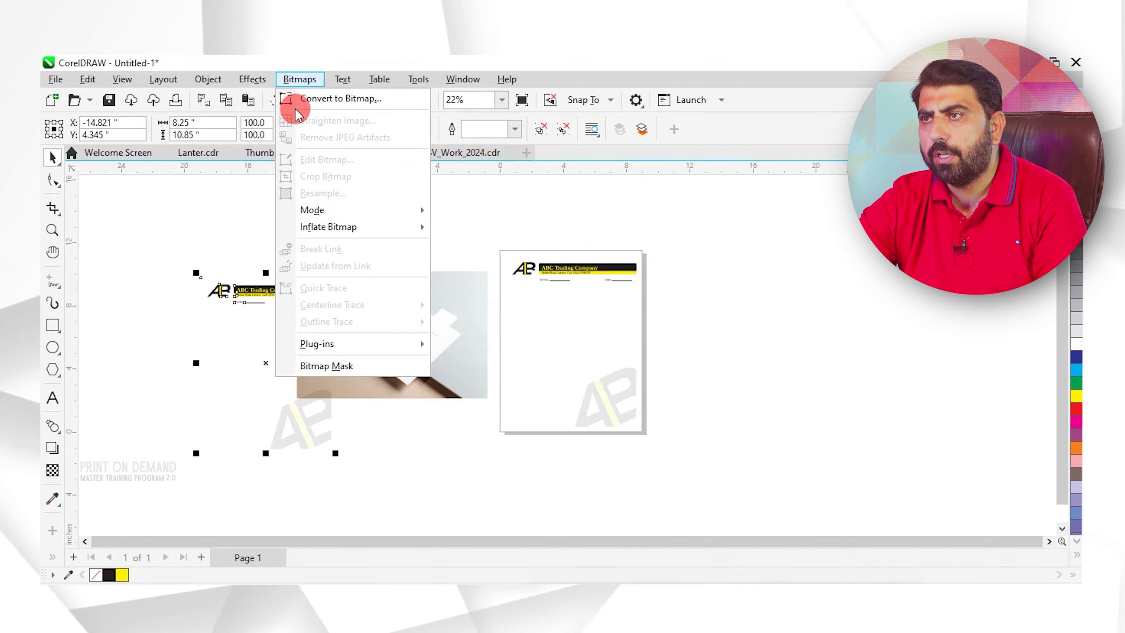
{"action": "left_click", "coordinate": [306, 100]}
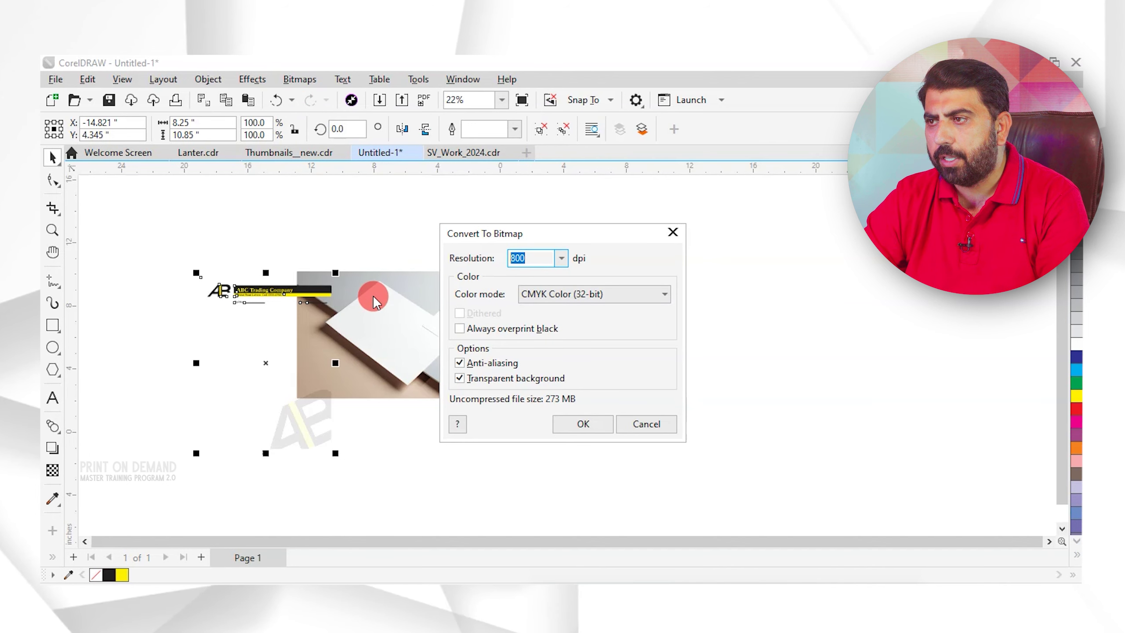
{"action": "type", "text": "300"}
{"action": "key", "text": "Return"}
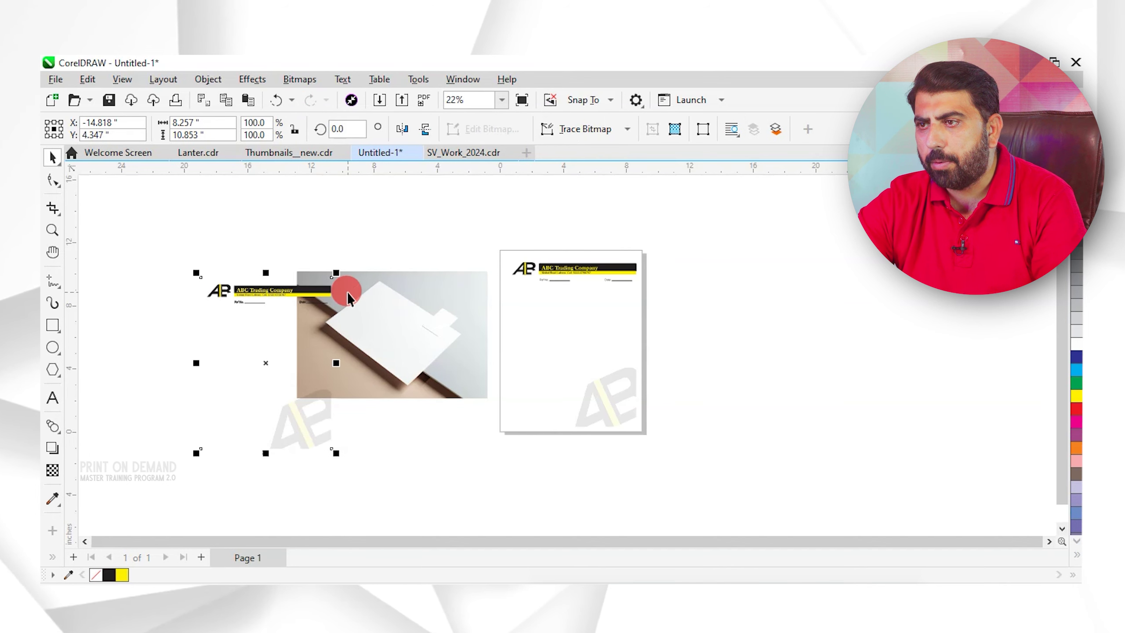
Scale the letterhead bitmap down proportionally to 76%, about 6.276 inches wide.
{"action": "left_click_drag", "start_coordinate": [333, 279], "coordinate": [324, 296]}
{"action": "left_click", "coordinate": [434, 371], "text": "shift"}
{"action": "key", "text": "shift+F2"}
{"action": "left_click", "coordinate": [354, 313]}
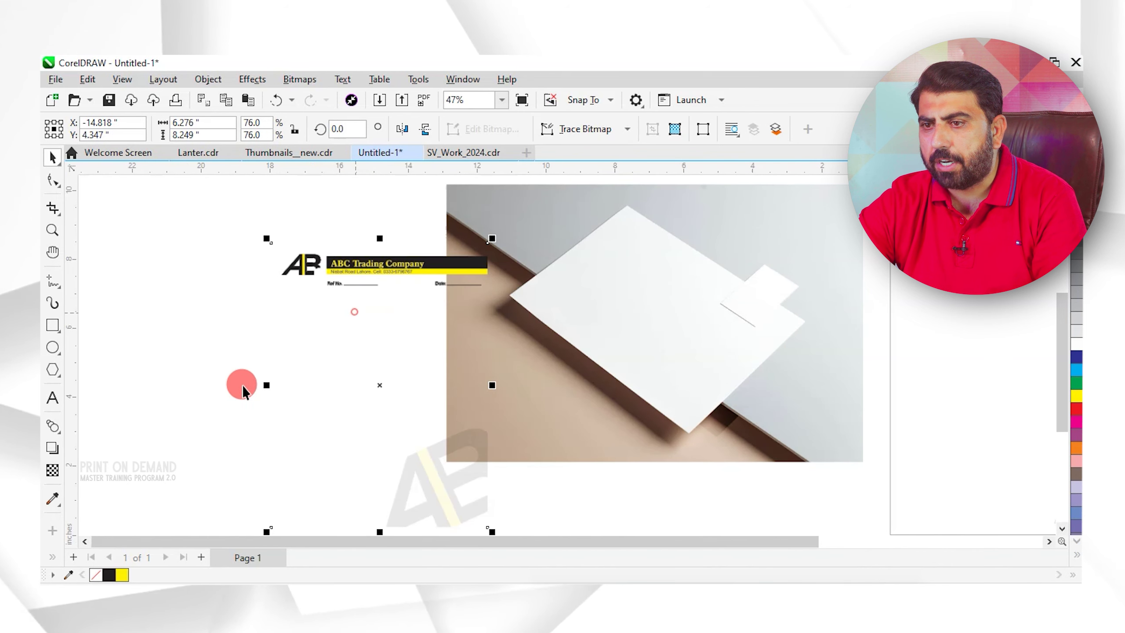
Start an Envelope on the letterhead bitmap and select the middle nodes of its top and bottom edges.
{"action": "left_click", "coordinate": [59, 422]}
{"action": "left_click", "coordinate": [61, 427]}
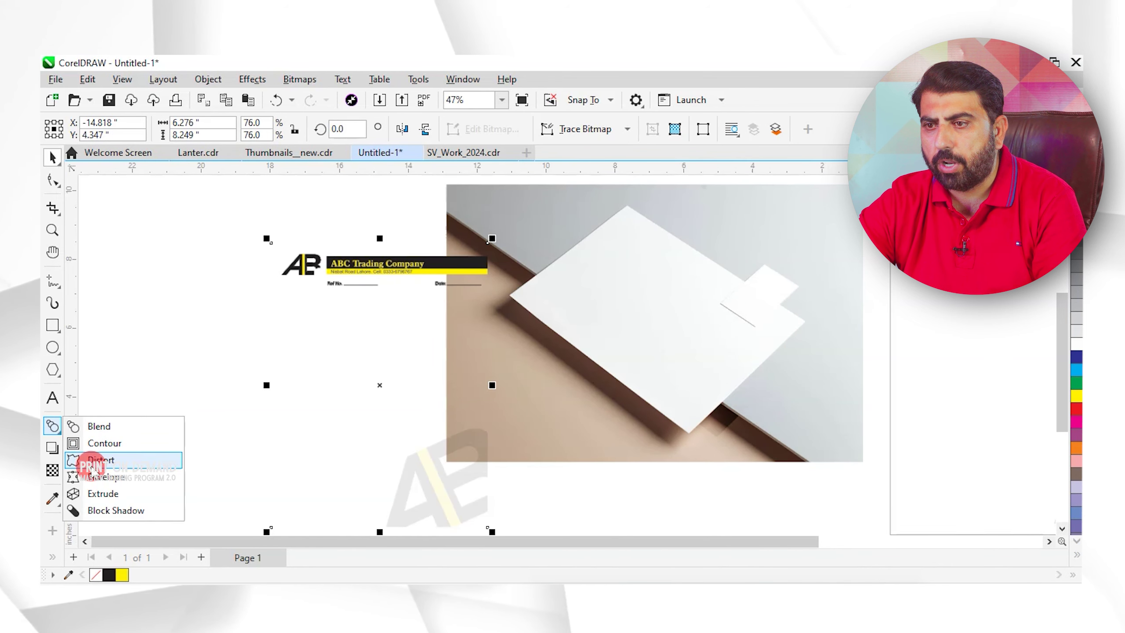
{"action": "left_click", "coordinate": [107, 474]}
{"action": "left_click", "coordinate": [297, 313]}
{"action": "left_click_drag", "start_coordinate": [331, 239], "coordinate": [421, 533]}
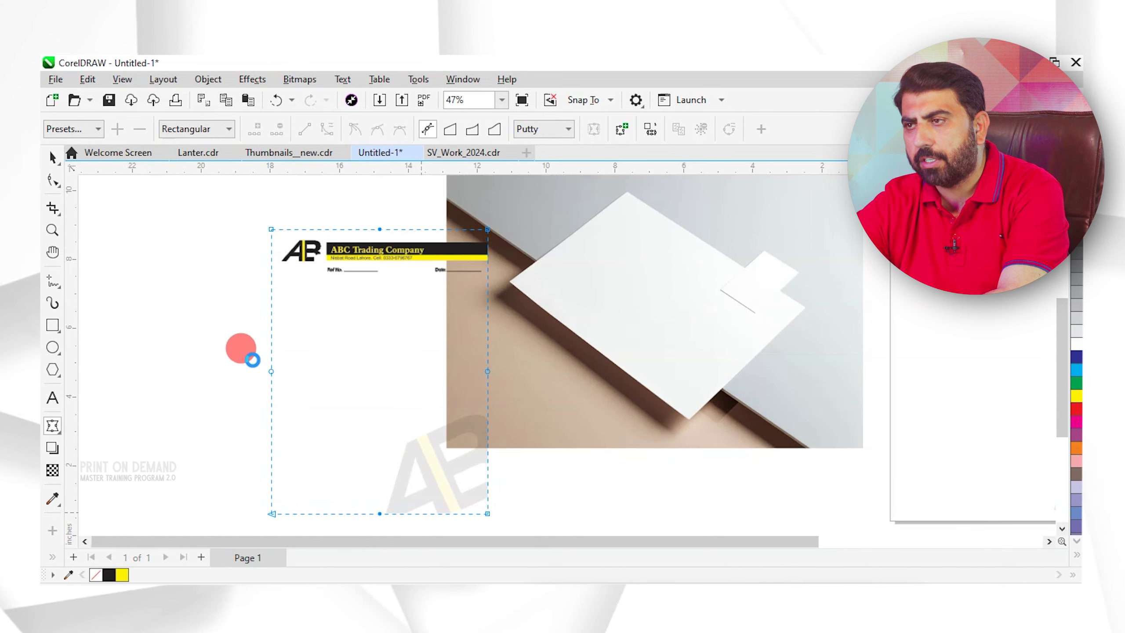